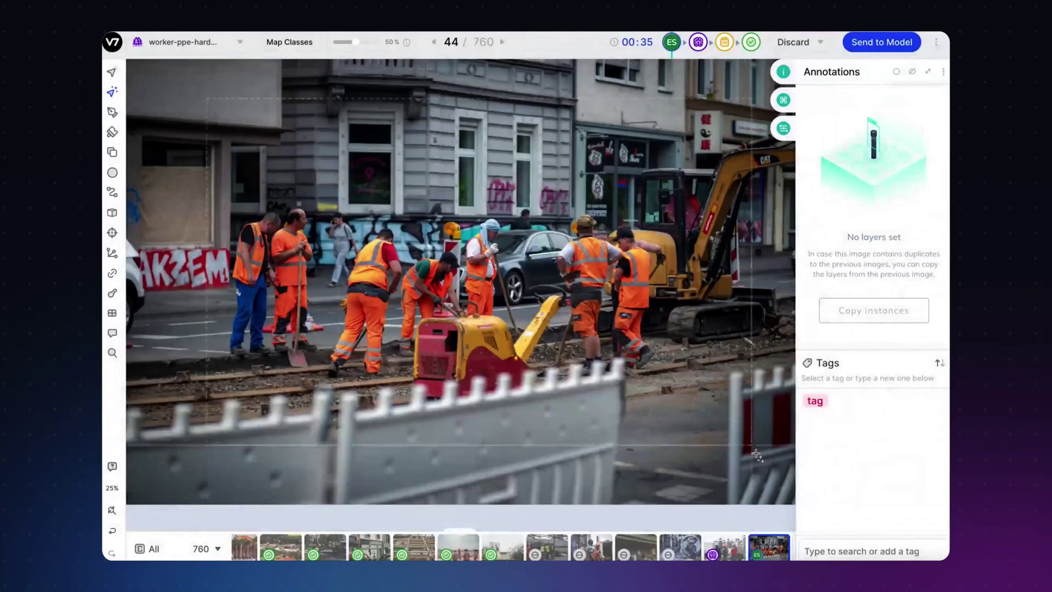
pyautogui.moveTo(207, 84); pyautogui.dragTo(755, 489)
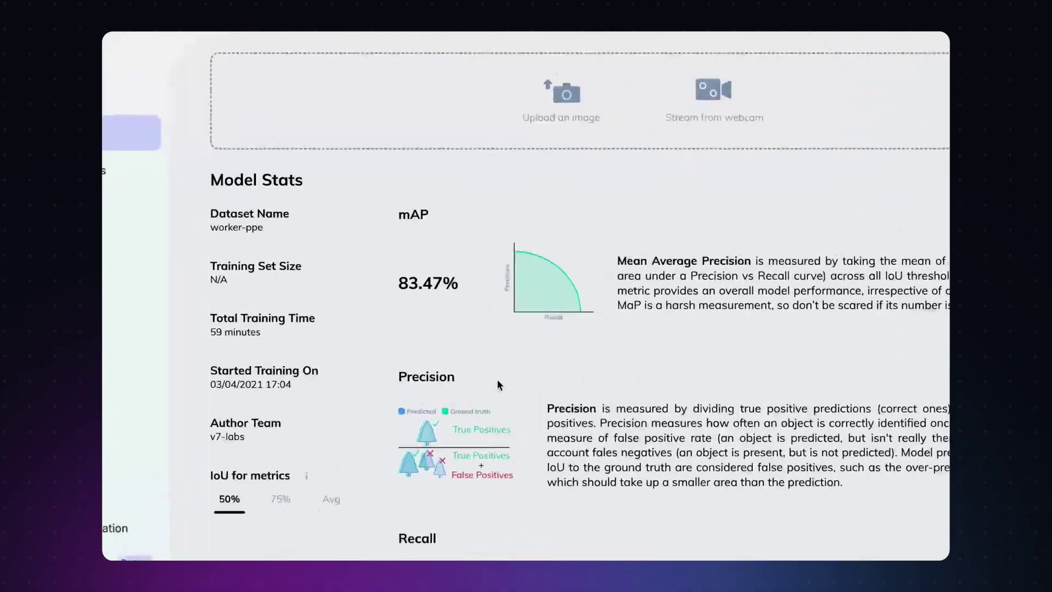
pyautogui.scroll(-12, 534, 241)
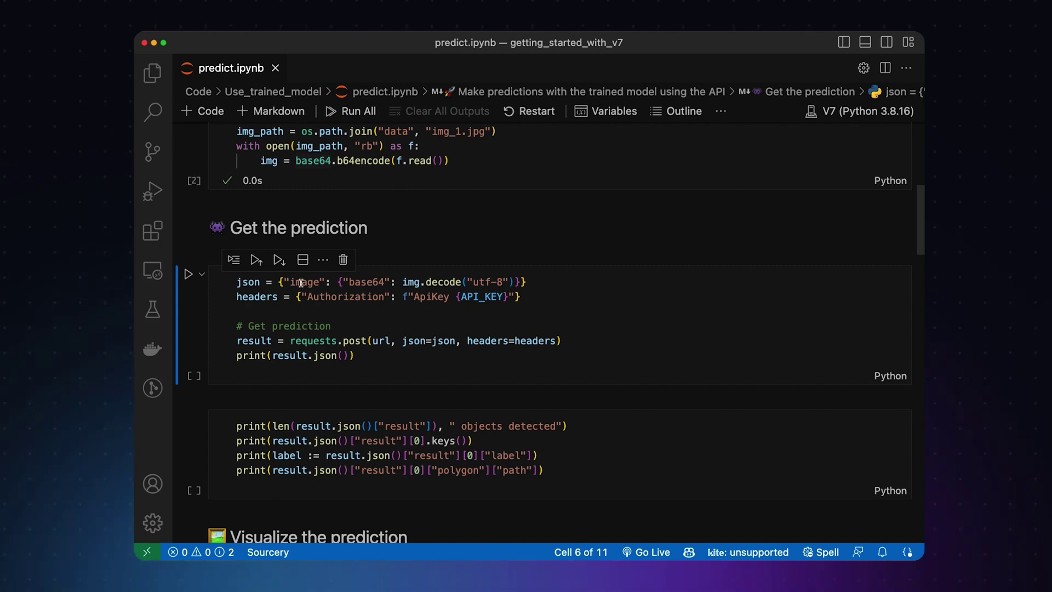
pyautogui.click(301, 283)
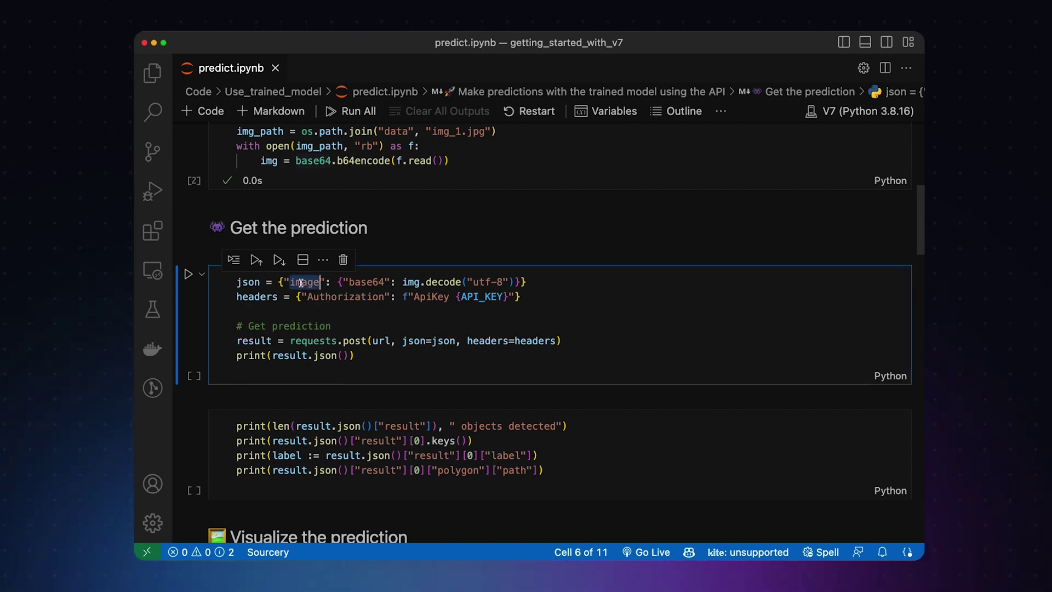
pyautogui.click(420, 282)
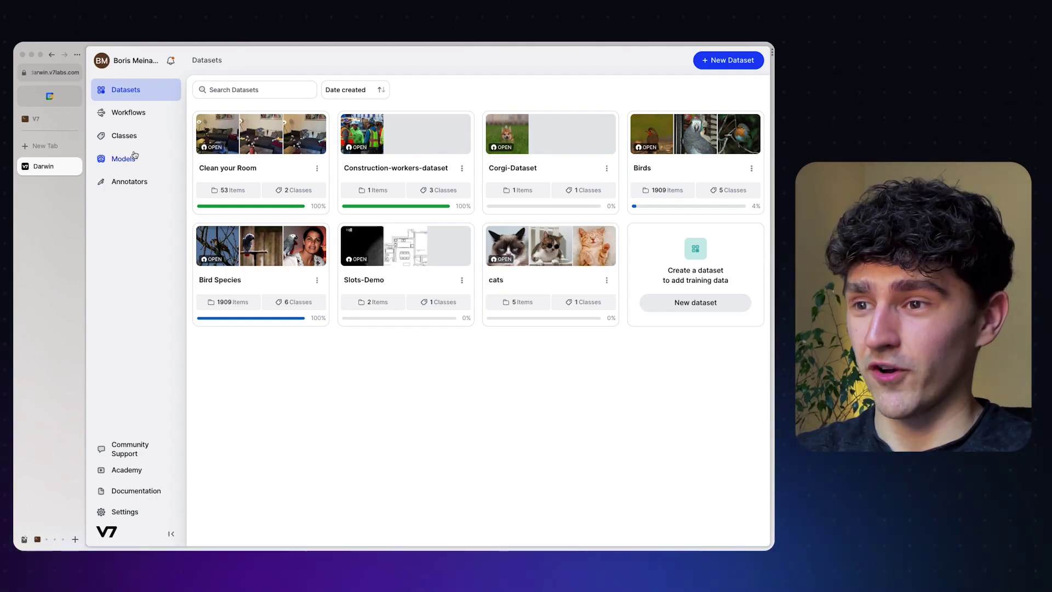
# Begin training a new model, preview the Classification and Object detection types, and choose Instance segmentation
pyautogui.click(135, 158)
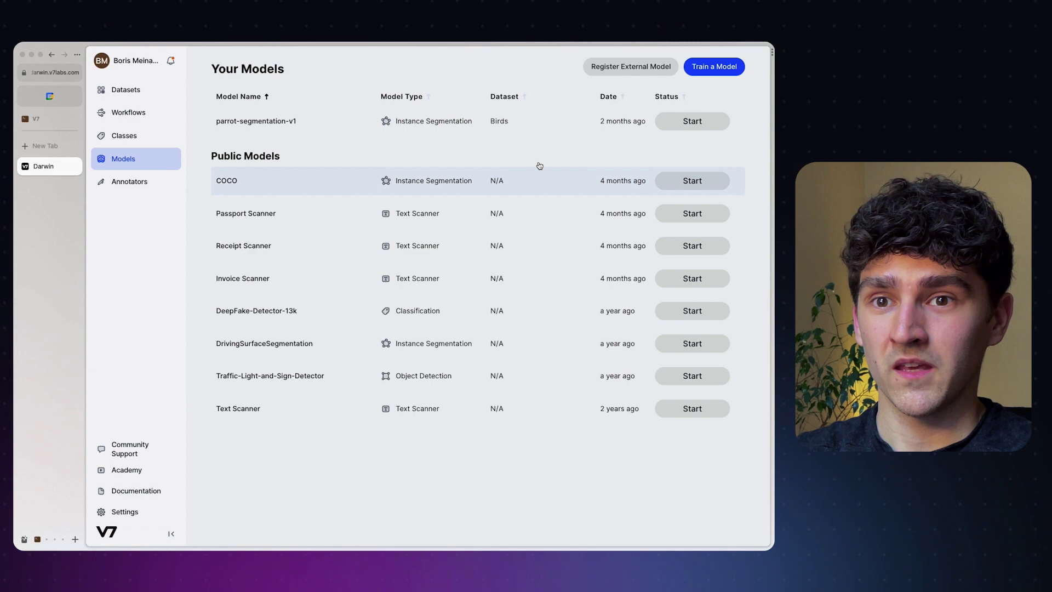
pyautogui.click(714, 67)
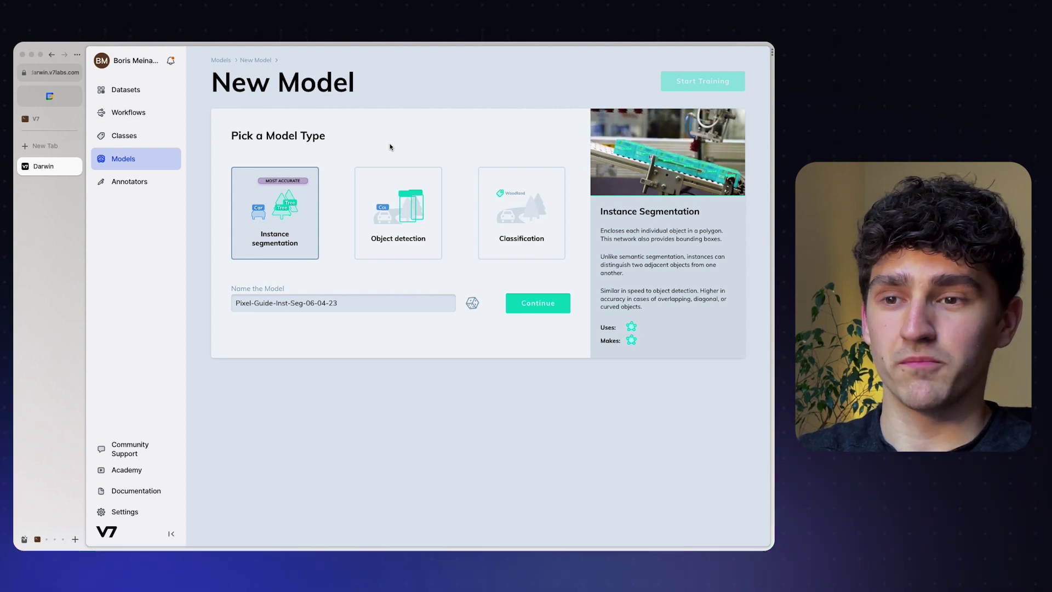
pyautogui.click(511, 218)
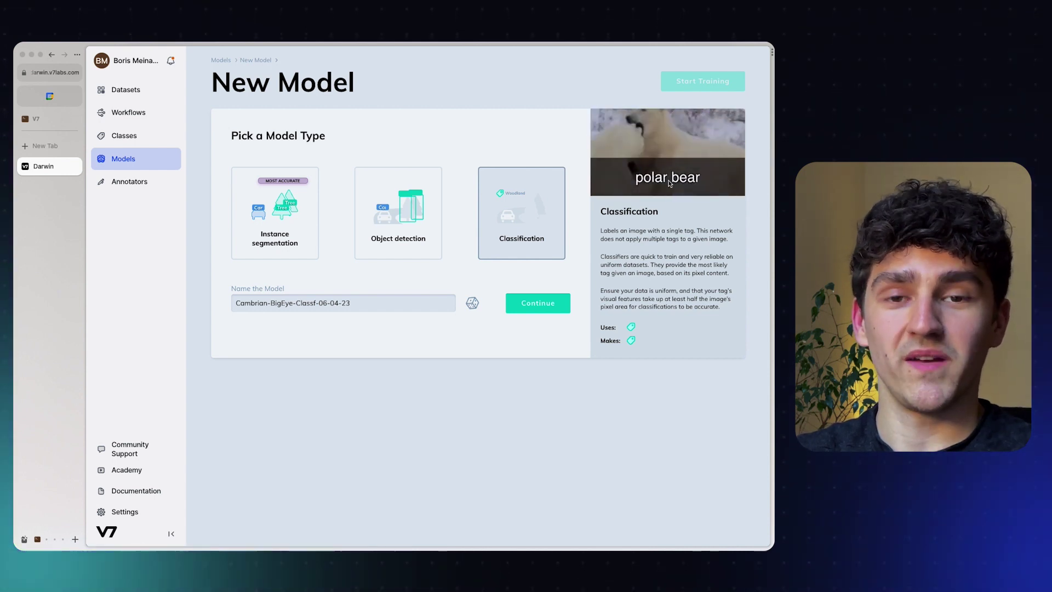
pyautogui.click(399, 214)
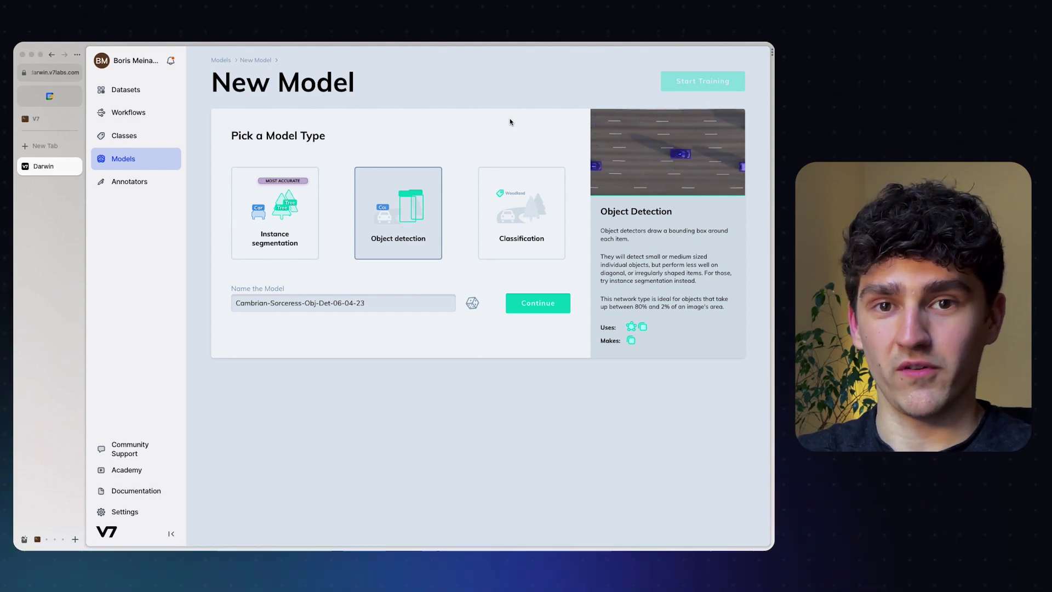
pyautogui.click(280, 207)
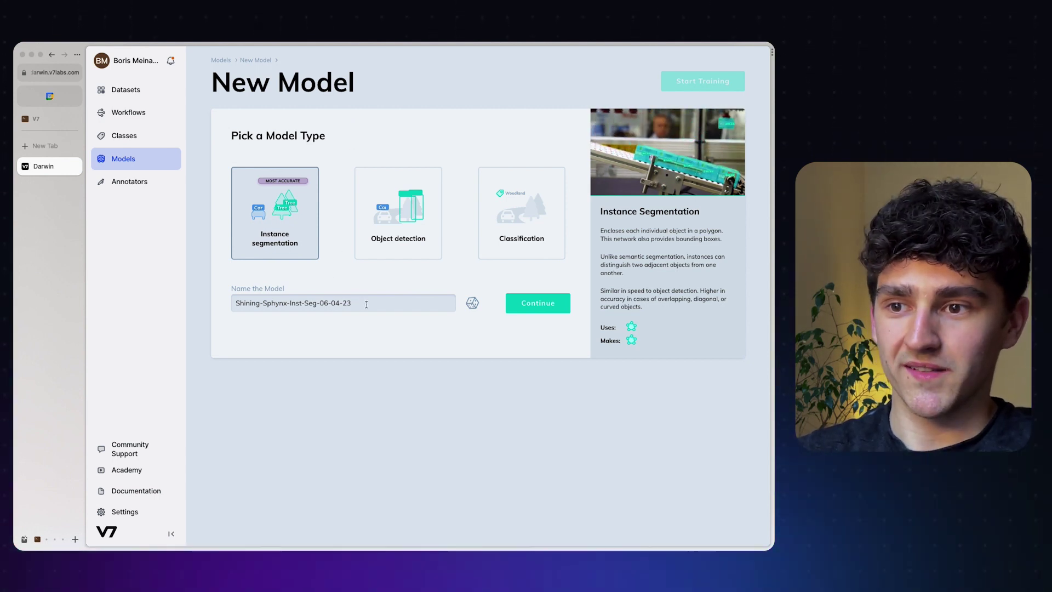
# Replace the suggested name of the new model with bird-species
pyautogui.moveTo(366, 304); pyautogui.dragTo(205, 308)
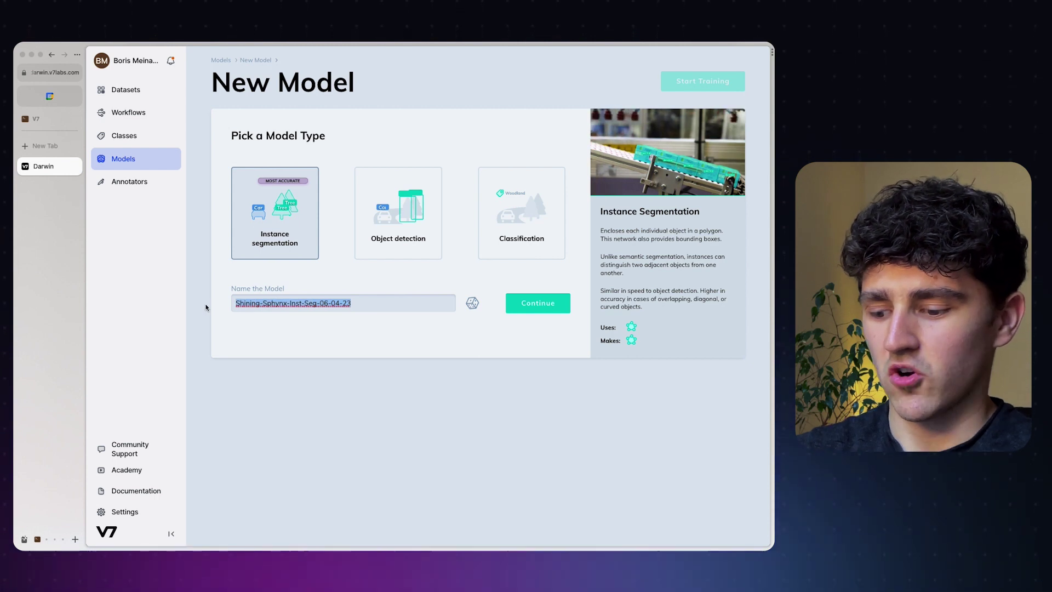
pyautogui.write('bird-')
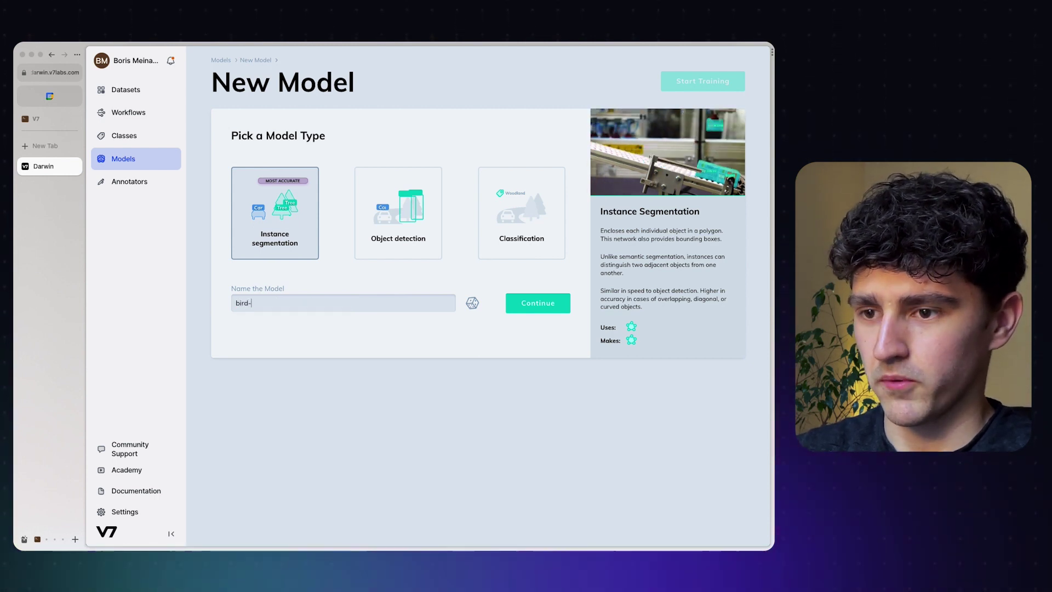
pyautogui.write('species')
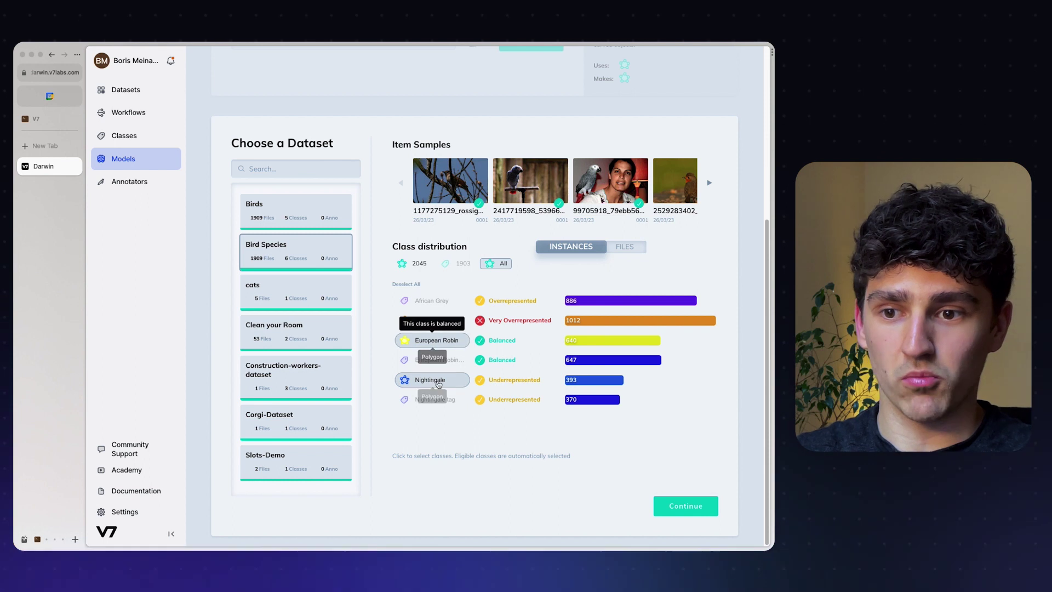
# Use the polygon classes of the Bird Species dataset, review the training, validation and test split, and start training the model
pyautogui.click(433, 320)
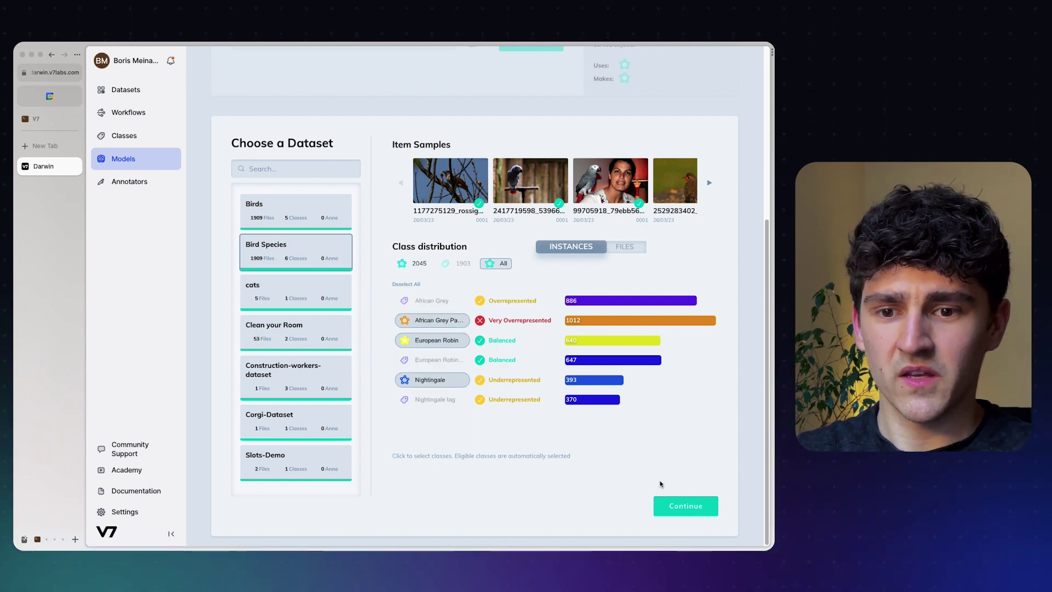
pyautogui.click(676, 504)
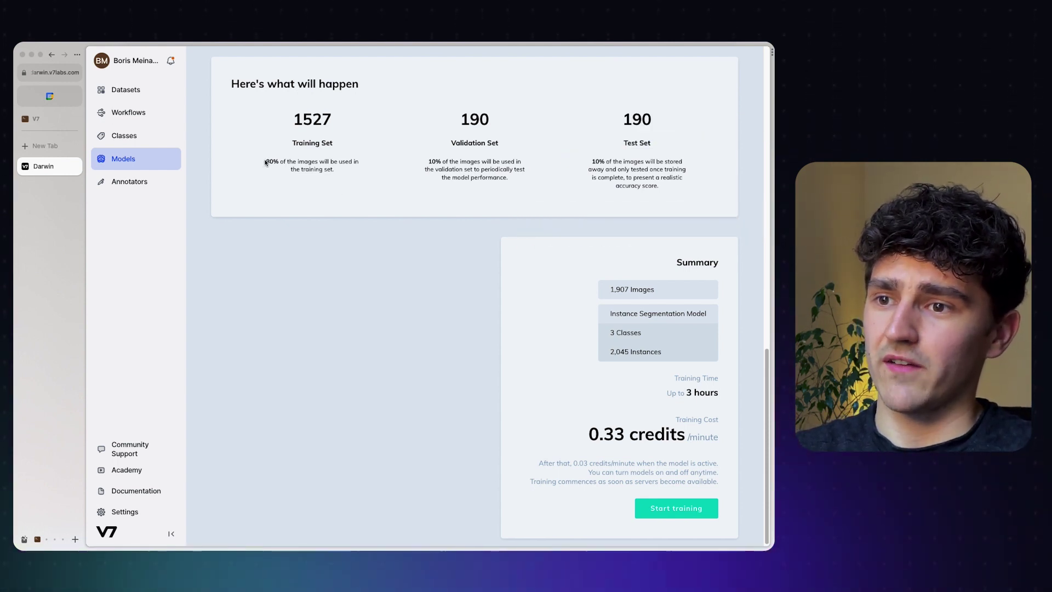
pyautogui.moveTo(265, 161); pyautogui.dragTo(341, 176)
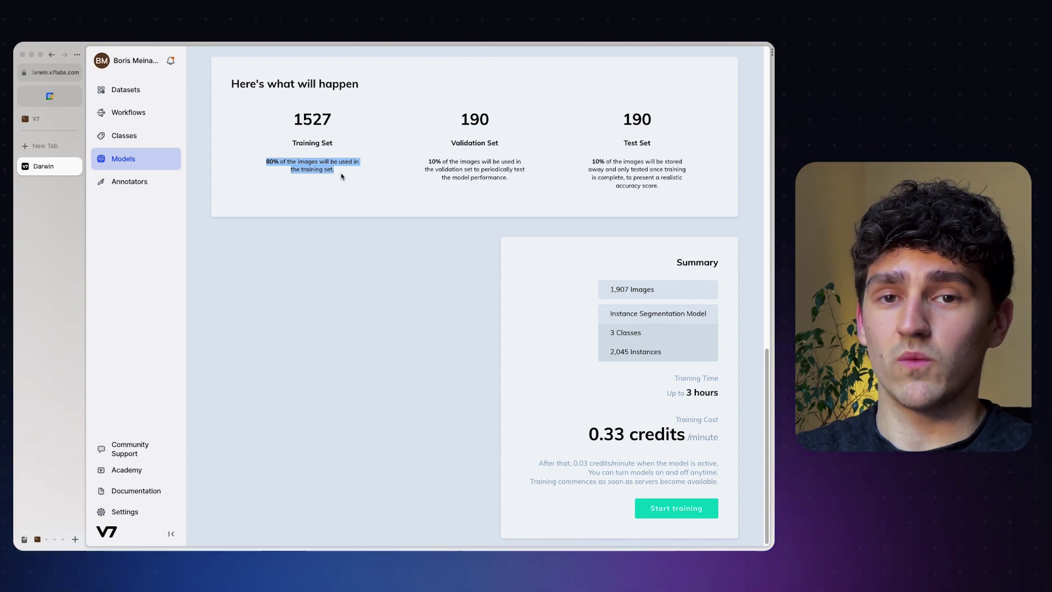
pyautogui.click(341, 175)
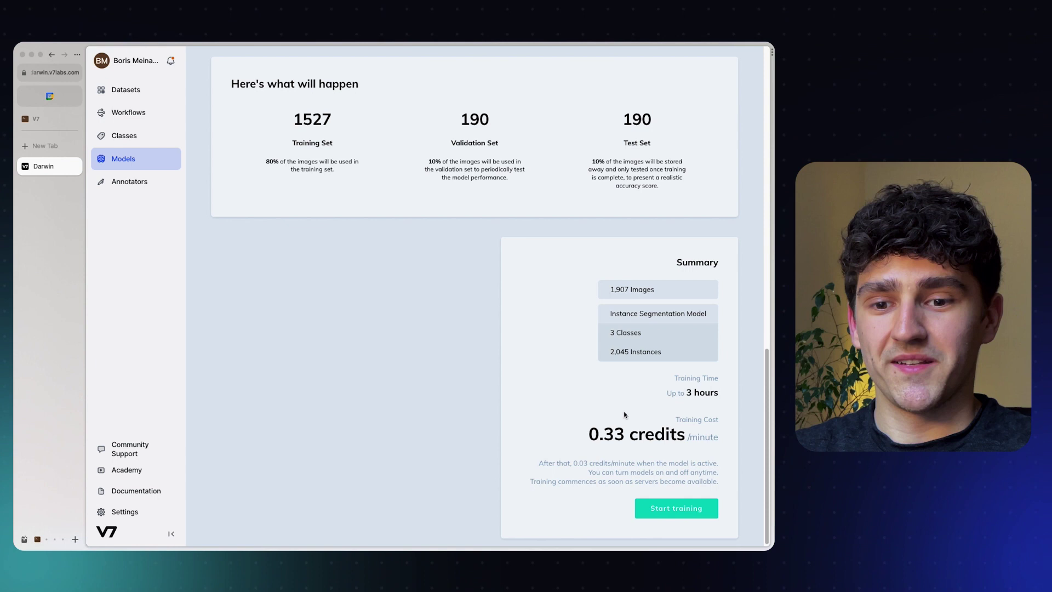
pyautogui.click(676, 513)
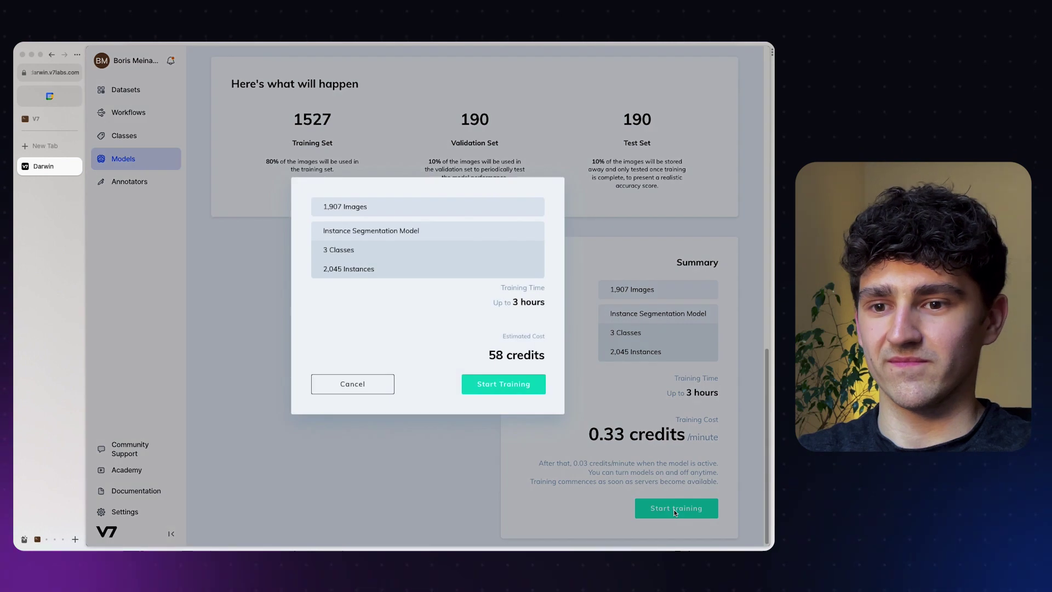
pyautogui.click(503, 384)
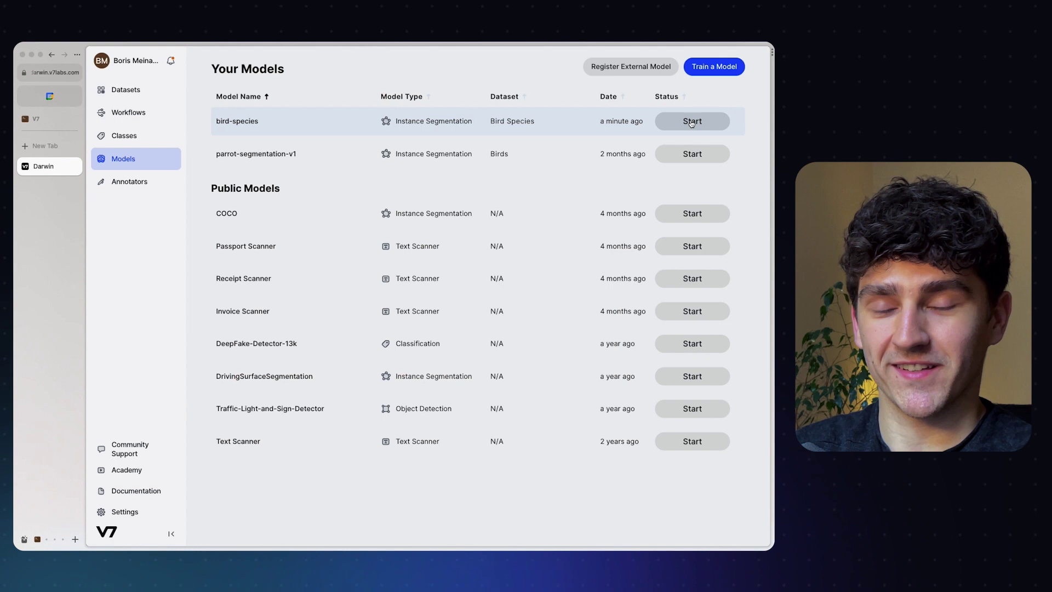
# Start the trained bird-species model with one minimum and one maximum server, keeping Start when Invoked and Stop when Idle enabled
pyautogui.click(692, 123)
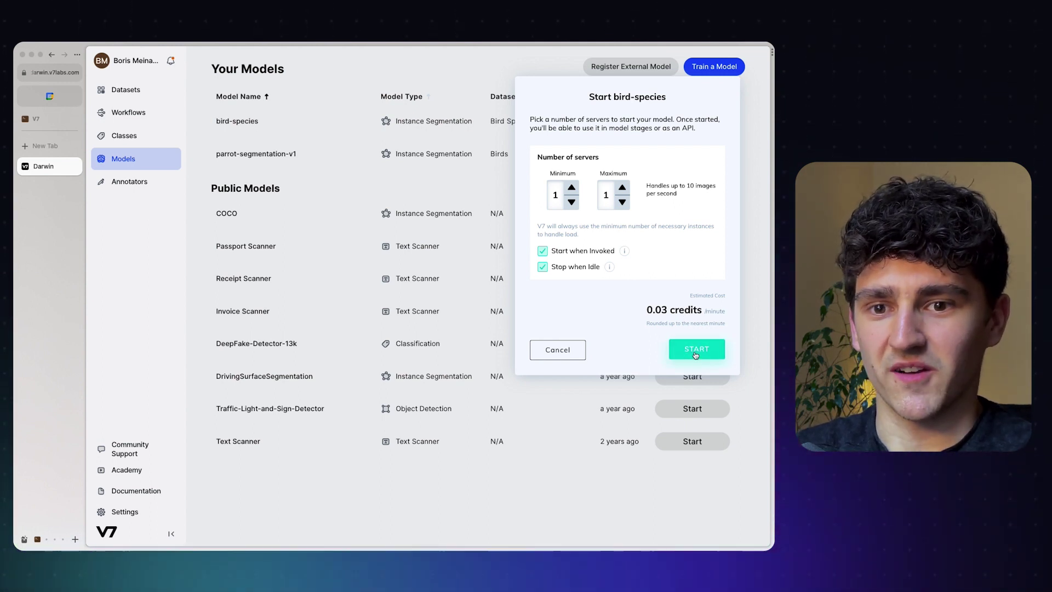
pyautogui.click(696, 354)
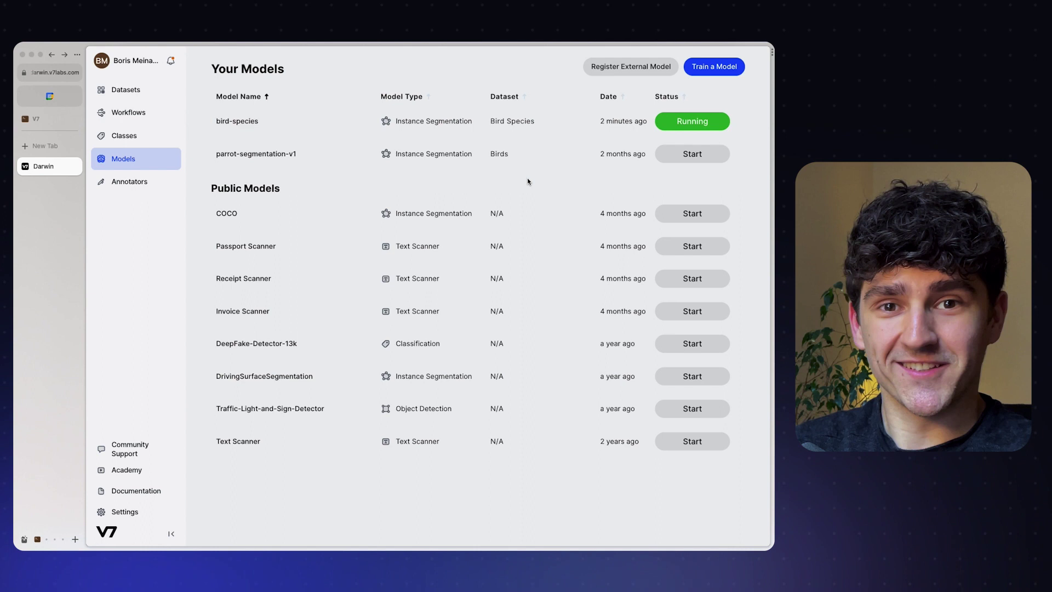
# Open the bird-species model and examine its mAP, precision and recall section and the training loss curve
pyautogui.click(256, 123)
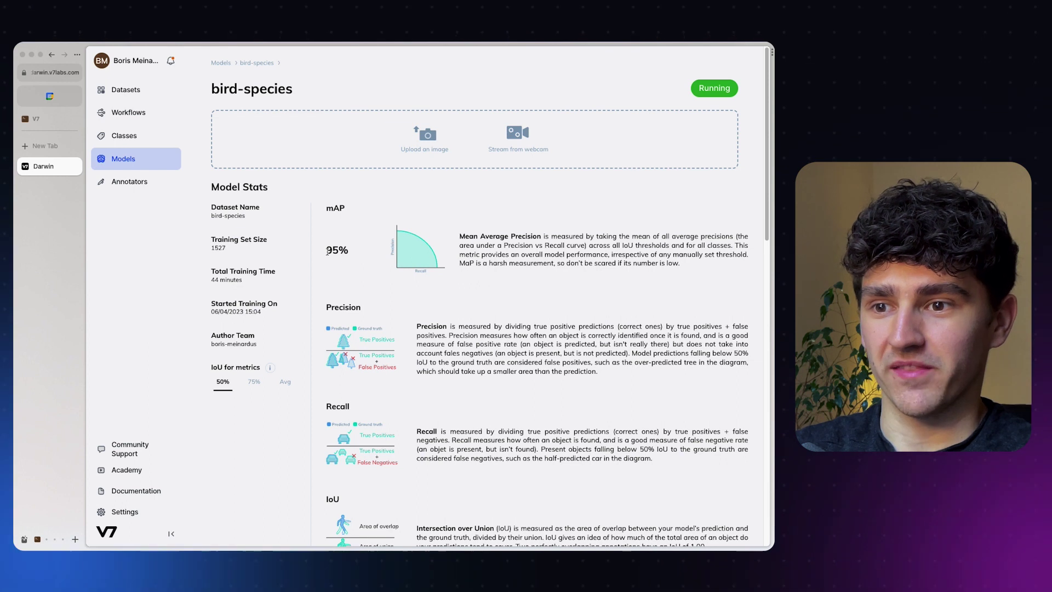
pyautogui.moveTo(326, 250); pyautogui.dragTo(336, 251)
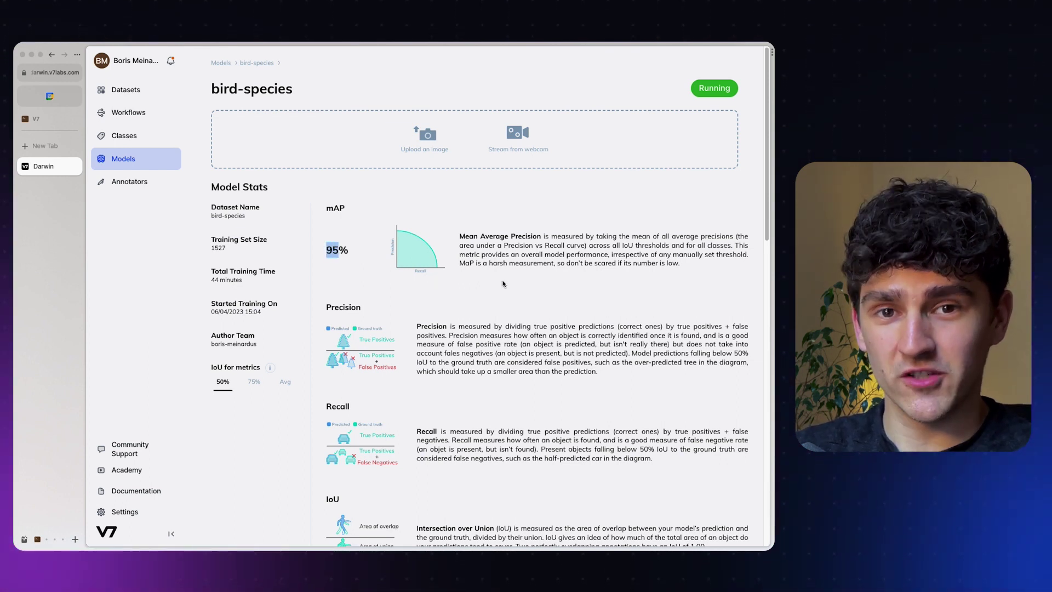
pyautogui.click(413, 307)
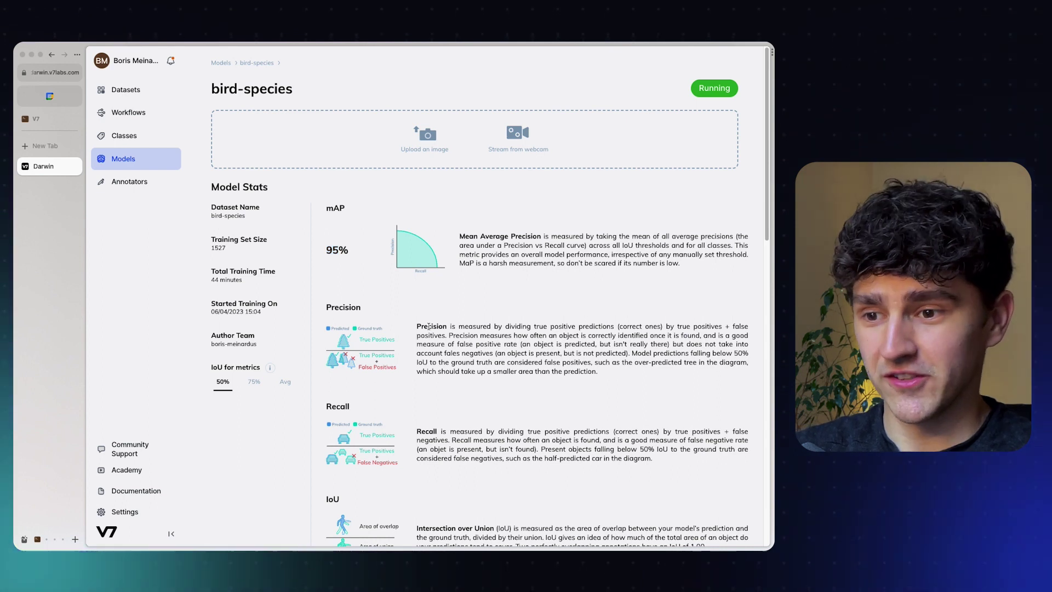
pyautogui.scroll(-10, 429, 327)
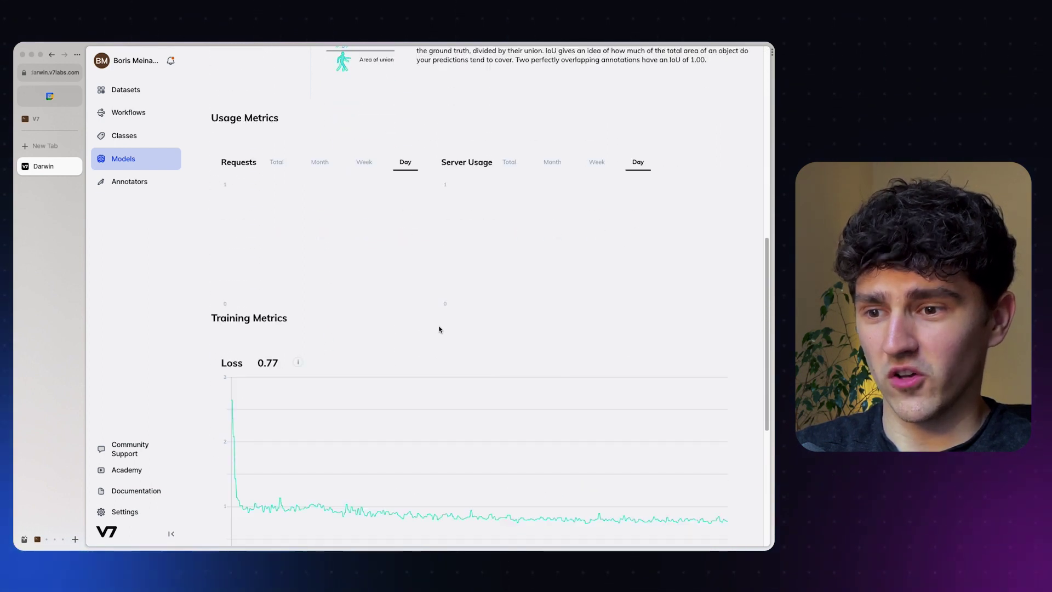
pyautogui.scroll(-3, 439, 329)
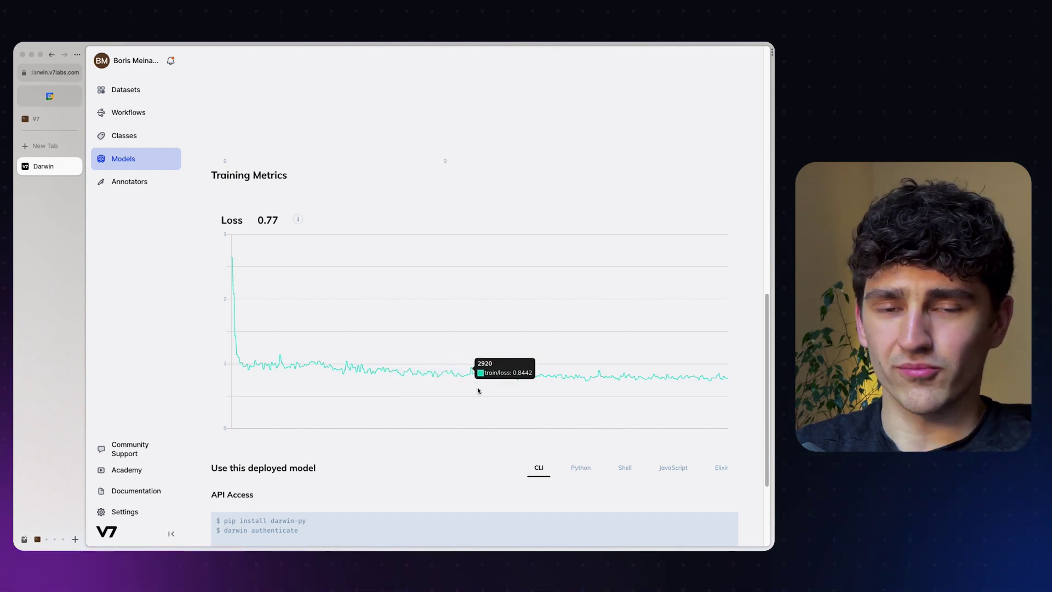
pyautogui.scroll(-3, 547, 433)
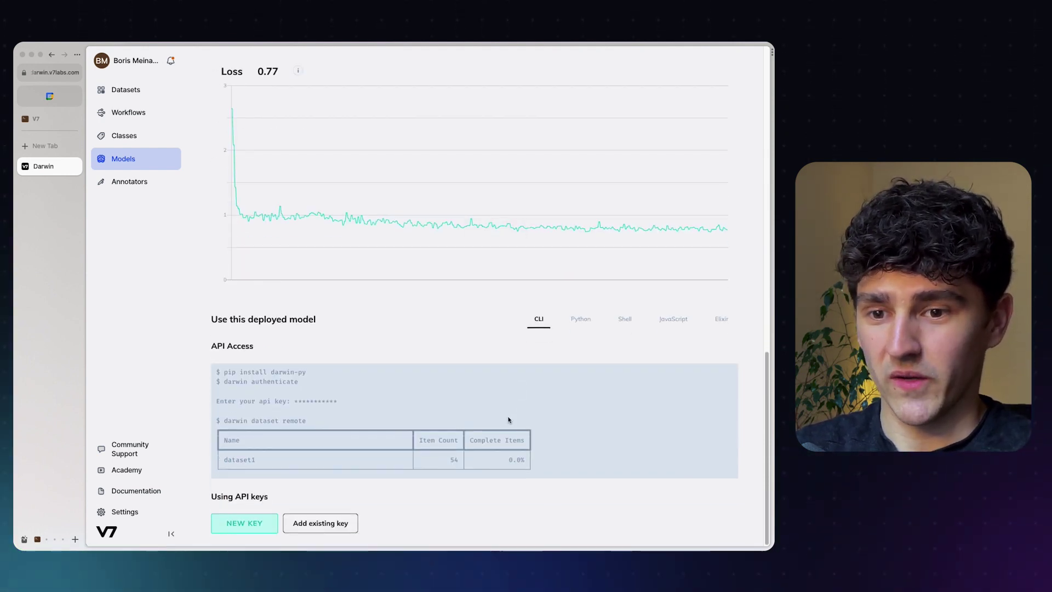
# Show the Python version of the API access code for the deployed model and read through it
pyautogui.click(582, 321)
pyautogui.scroll(-1, 378, 411)
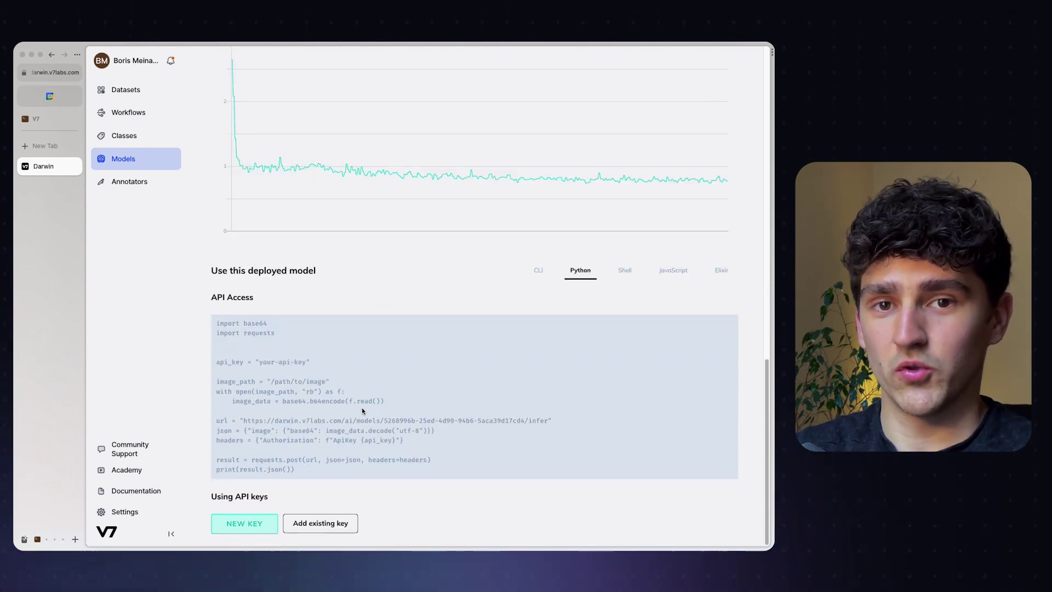
pyautogui.scroll(10, 374, 395)
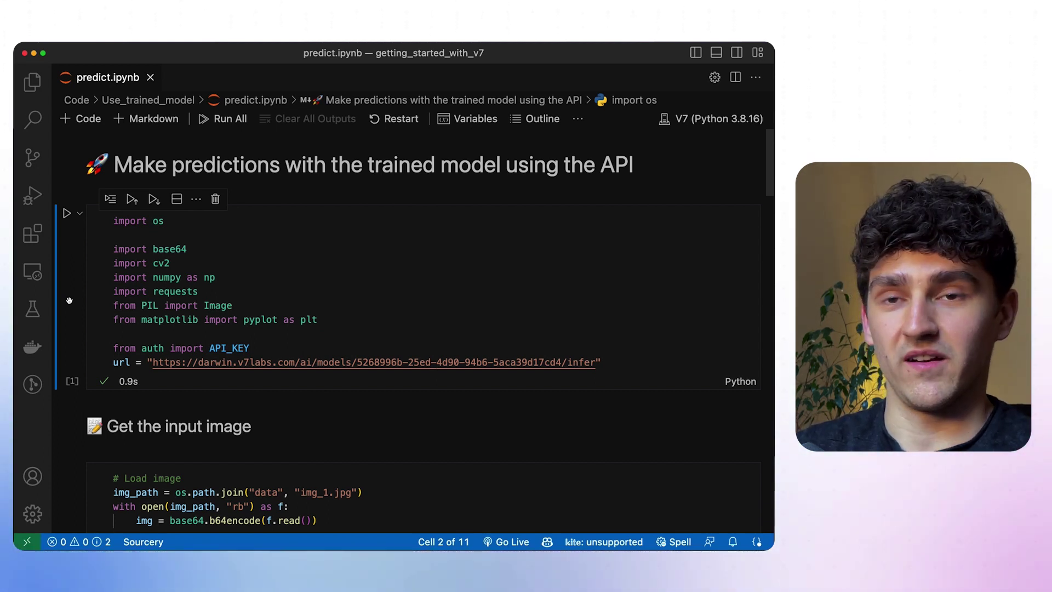
# Switch from the notebook to the V7 model page and highlight the inference URL in the Python example
pyautogui.press('super+Tab')
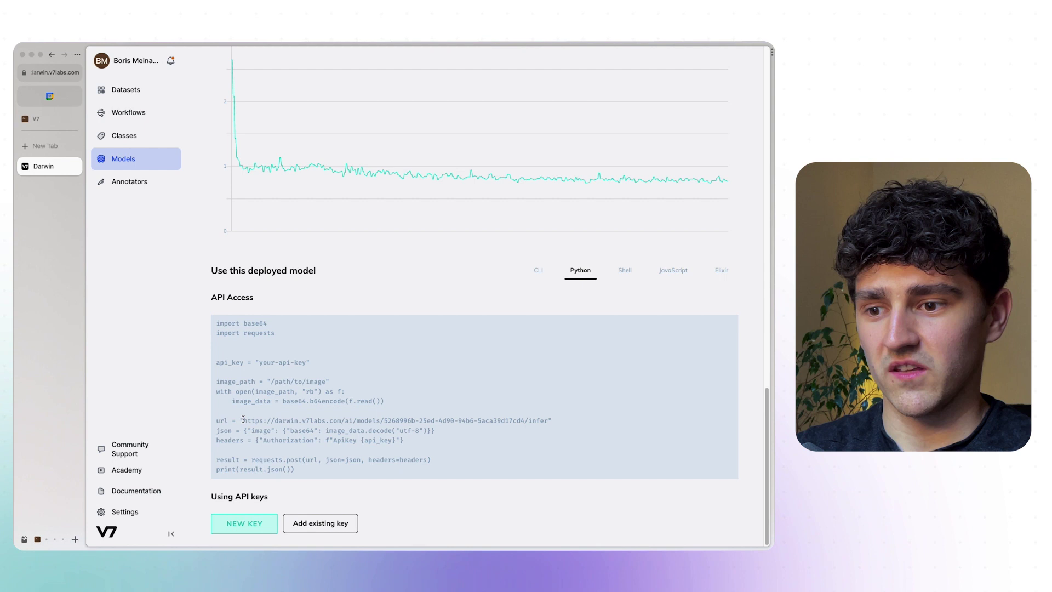
pyautogui.moveTo(242, 421); pyautogui.dragTo(549, 422)
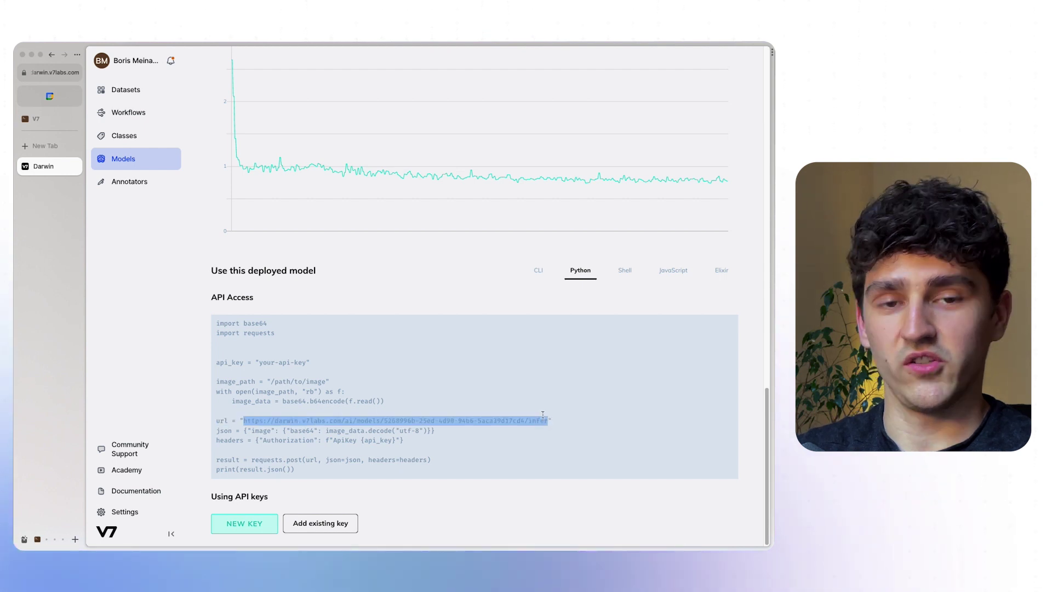
pyautogui.click(474, 440)
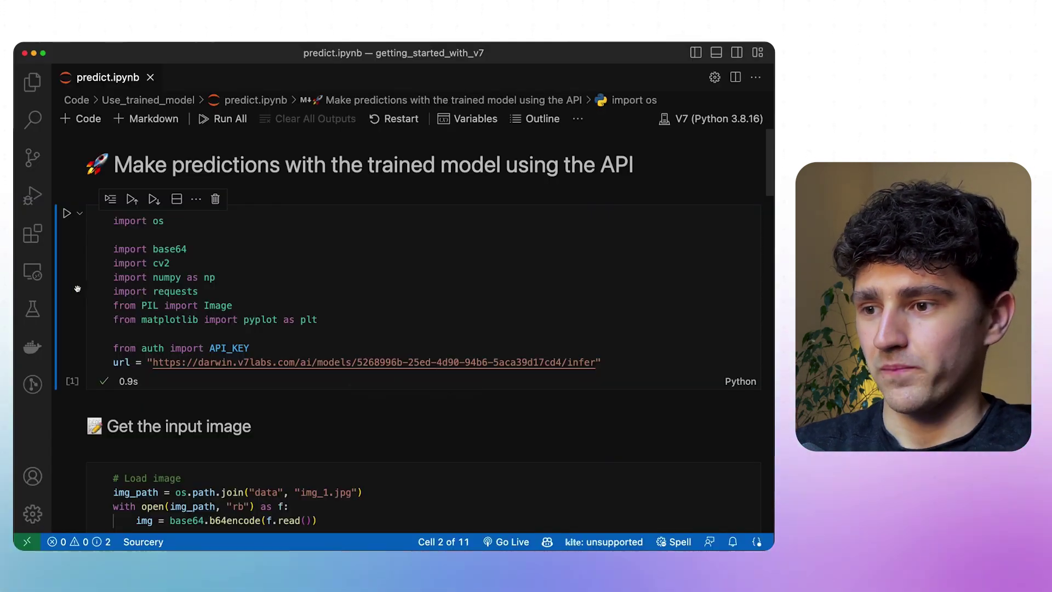
# In VS Code, run the imports and URL cell of predict.ipynb and advance to the image-loading cell
pyautogui.hotkey('shift', 'Return')
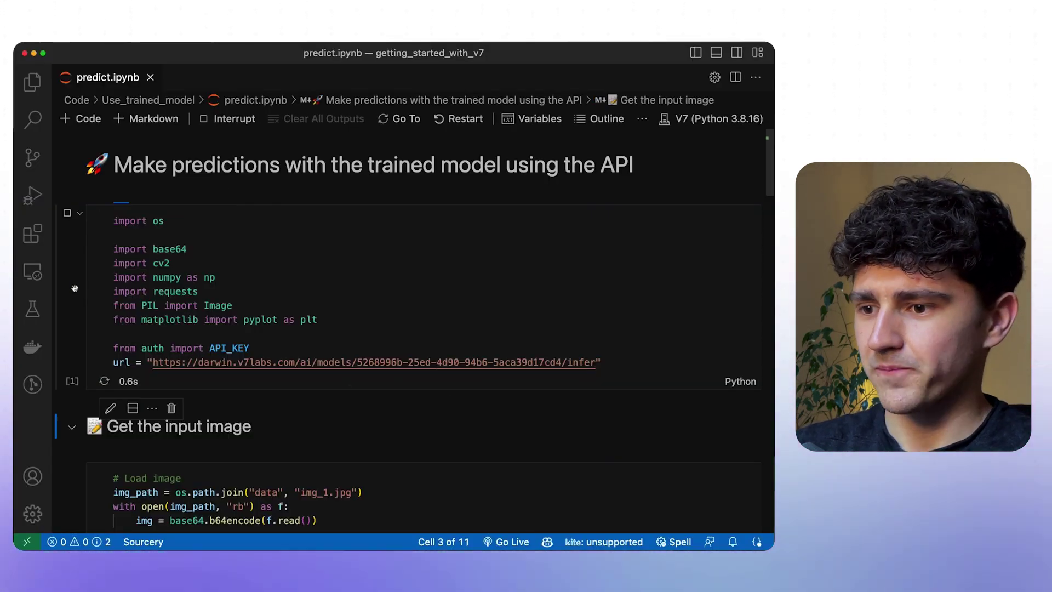
pyautogui.hotkey('shift', 'Return')
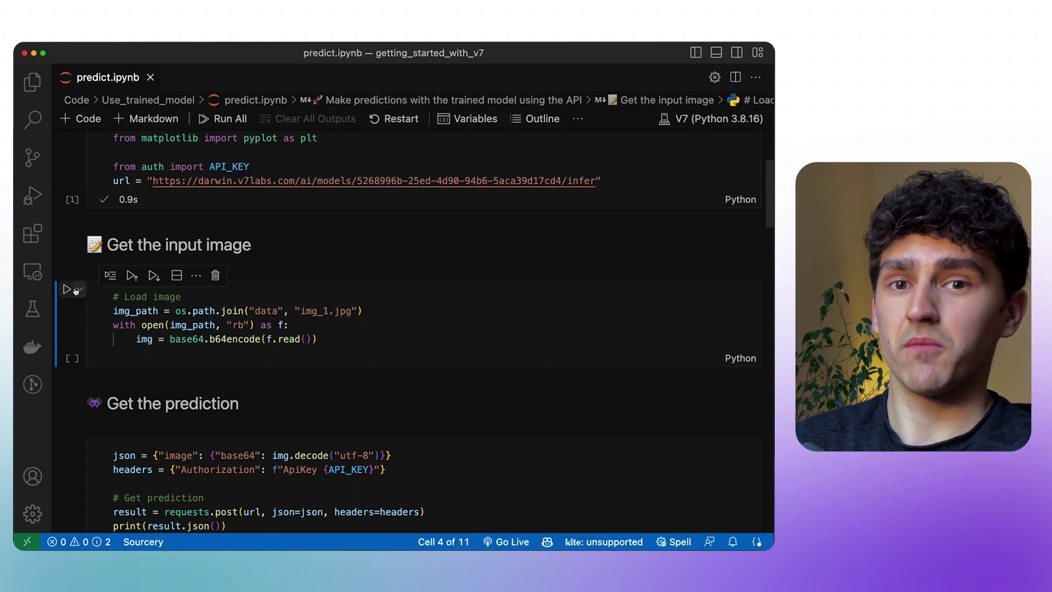
# Compare the notebook's base64 image-encoding line with the matching file-reading lines in the Python example on the V7 model page
pyautogui.click(194, 340)
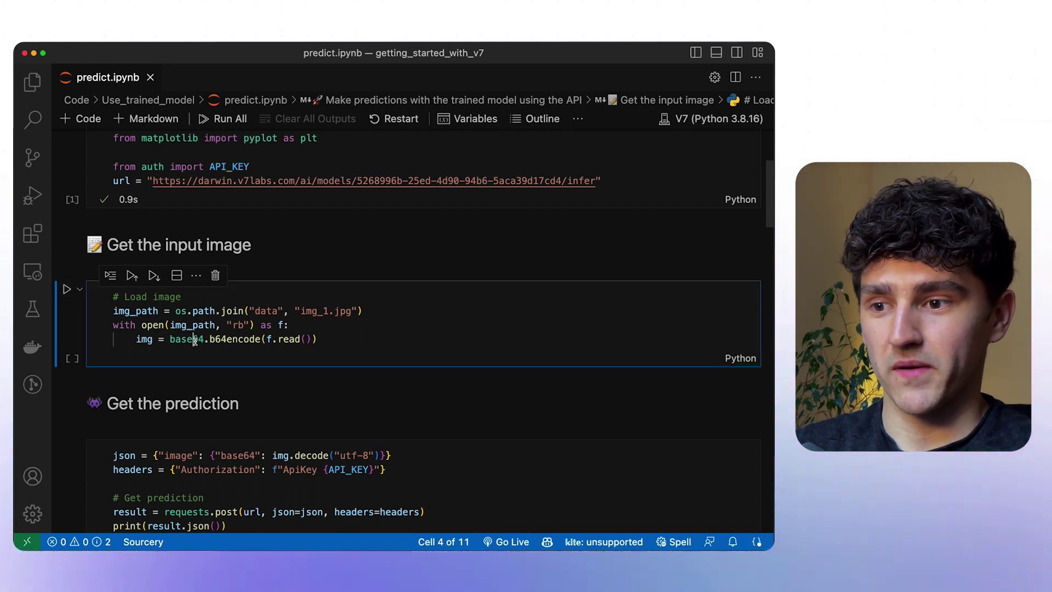
pyautogui.doubleClick(194, 340)
pyautogui.press('super+Tab')
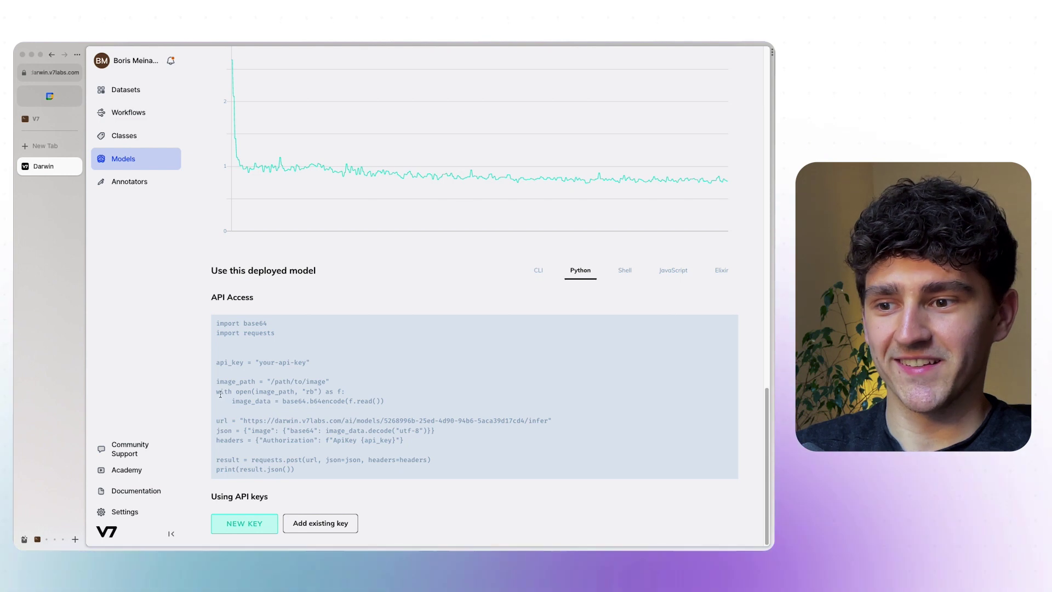
pyautogui.moveTo(218, 392); pyautogui.dragTo(394, 403)
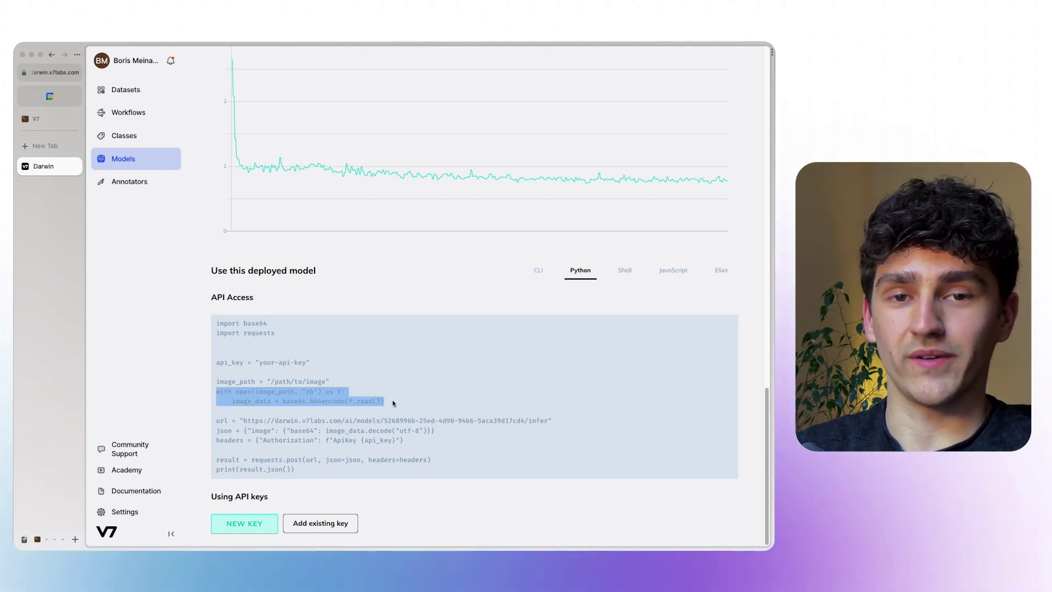
pyautogui.click(393, 403)
# Switch back to VS Code, run the image-loading cell and advance to the prediction request cell
pyautogui.press('super+Tab')
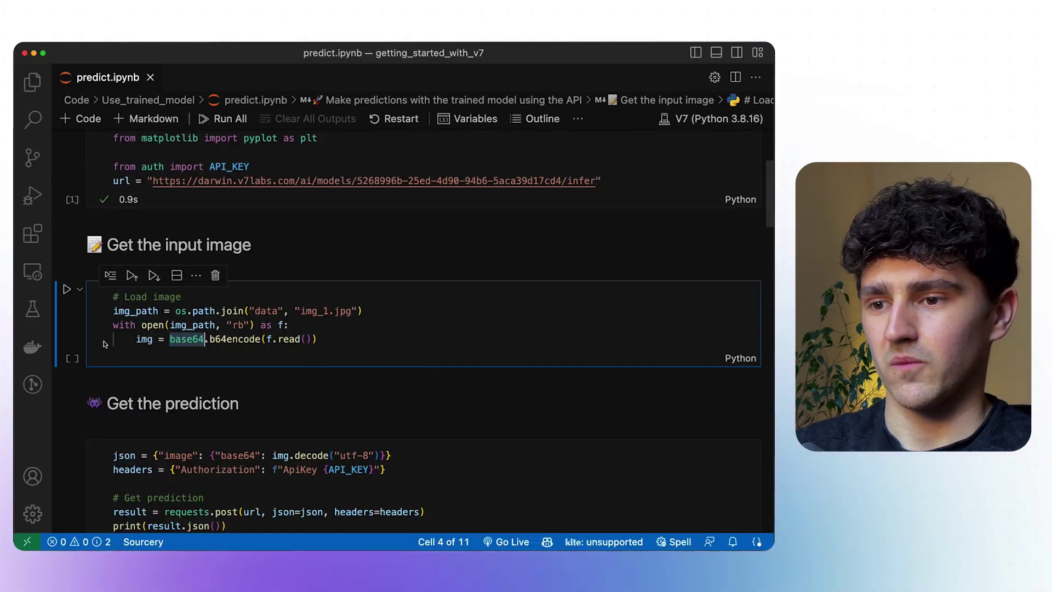
pyautogui.hotkey('shift', 'Return')
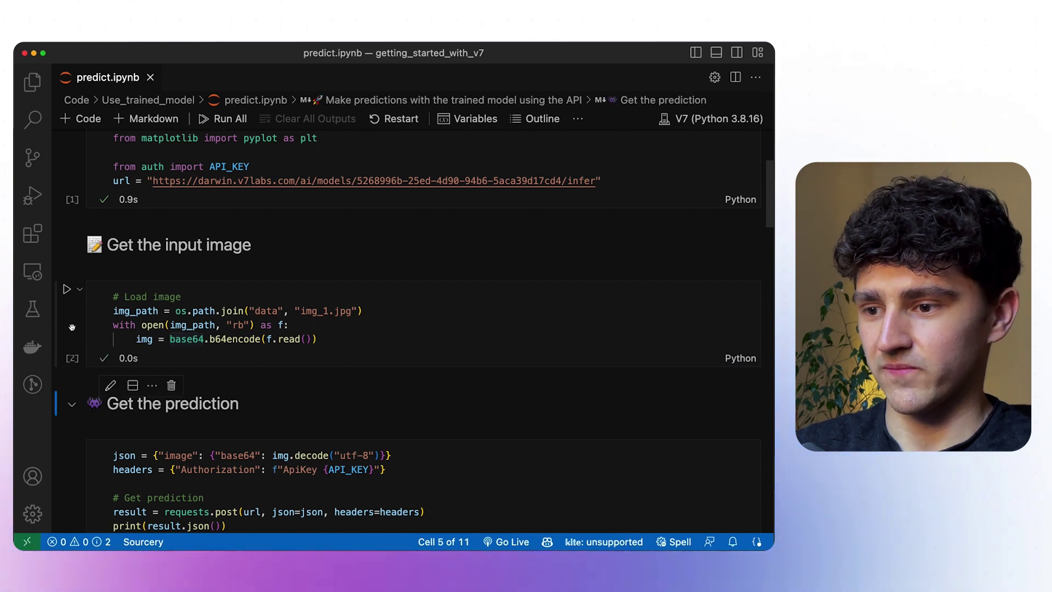
pyautogui.hotkey('shift', 'Return')
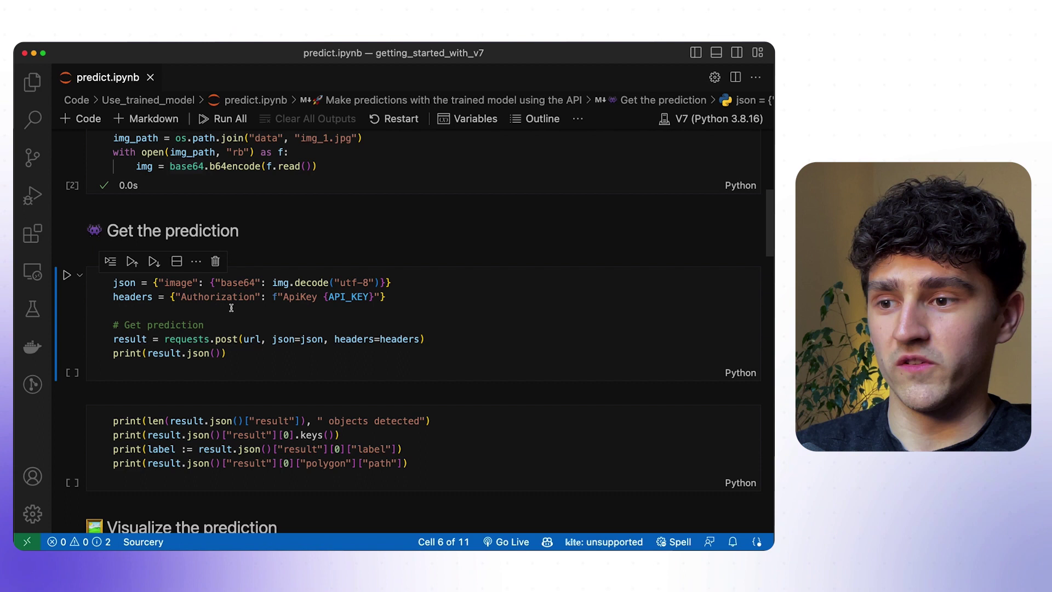
# Check the image payload in the prediction request cell, then run that cell and the result-summary cell below it
pyautogui.click(176, 282)
pyautogui.click(280, 282)
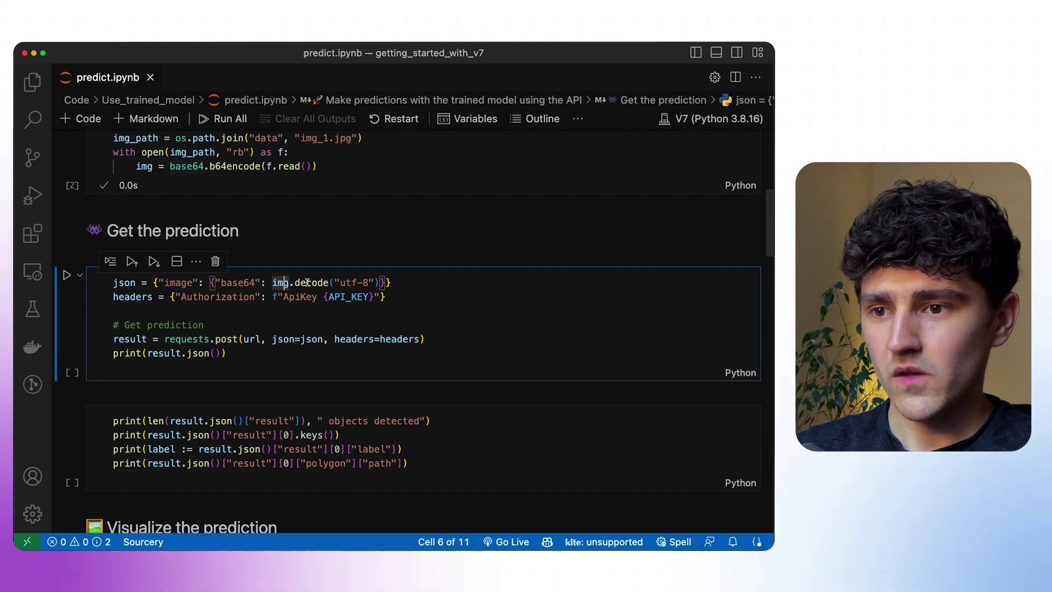
pyautogui.click(307, 282)
pyautogui.click(281, 282)
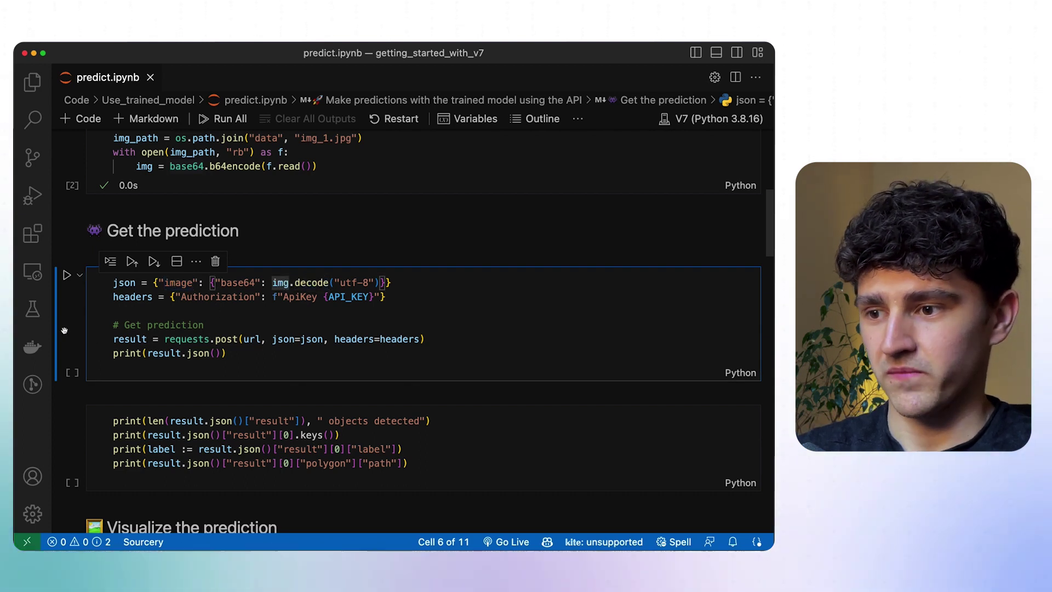
pyautogui.hotkey('shift', 'Return')
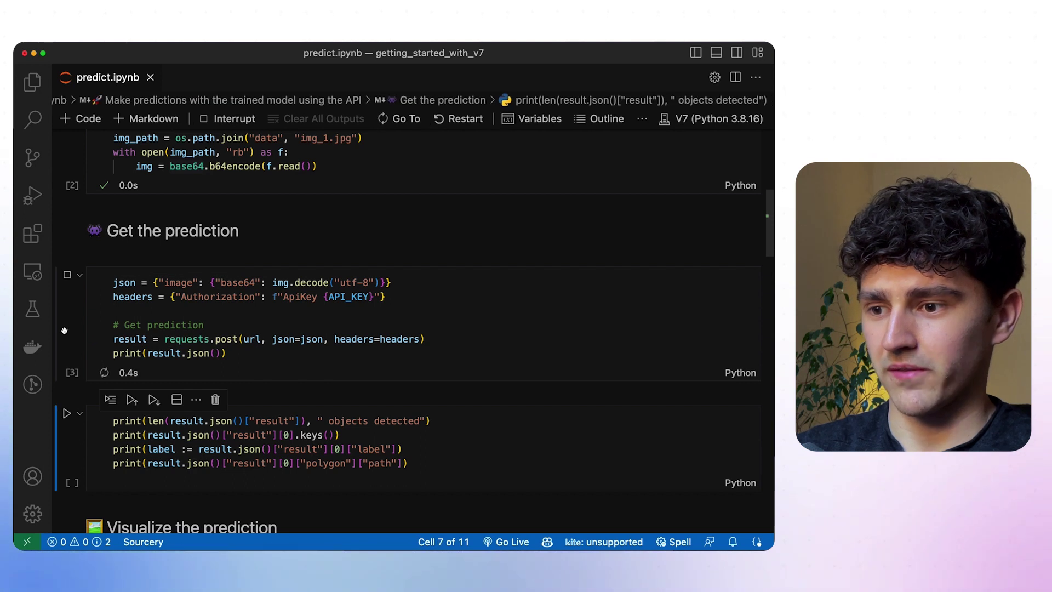
pyautogui.hotkey('shift', 'Return')
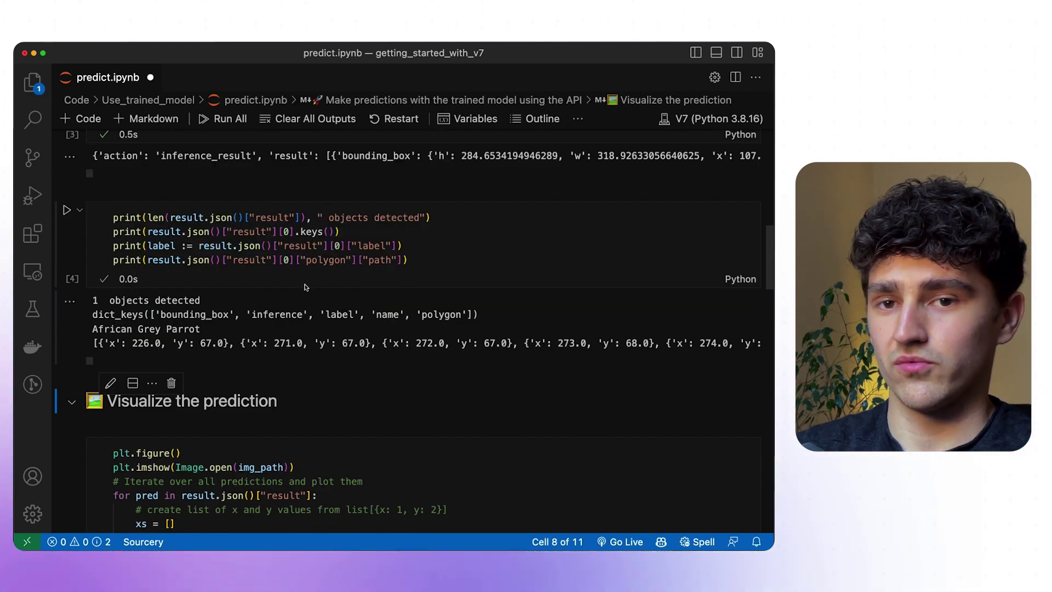
# Examine the result-length expression in the summary cell and the matching detected-objects line in its output
pyautogui.scroll(2, 306, 287)
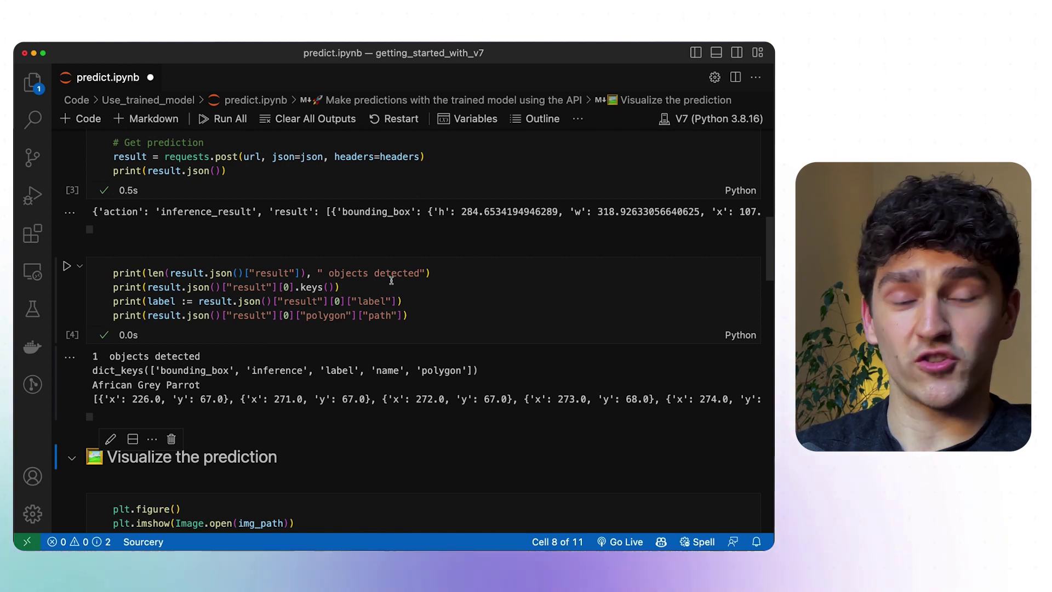
pyautogui.click(239, 359)
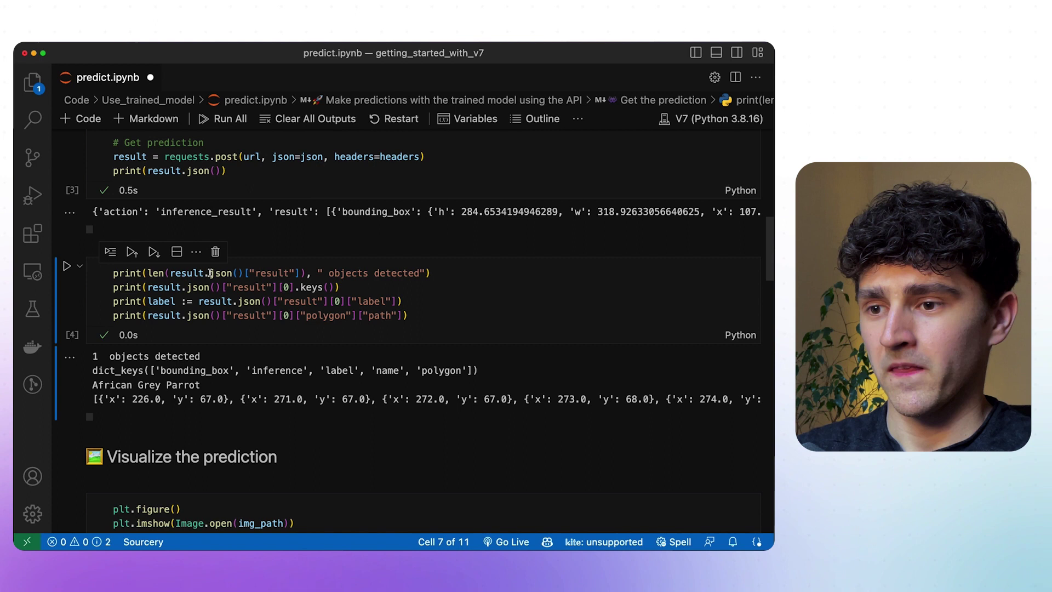
pyautogui.click(181, 272)
pyautogui.moveTo(245, 272); pyautogui.dragTo(302, 273)
pyautogui.click(255, 272)
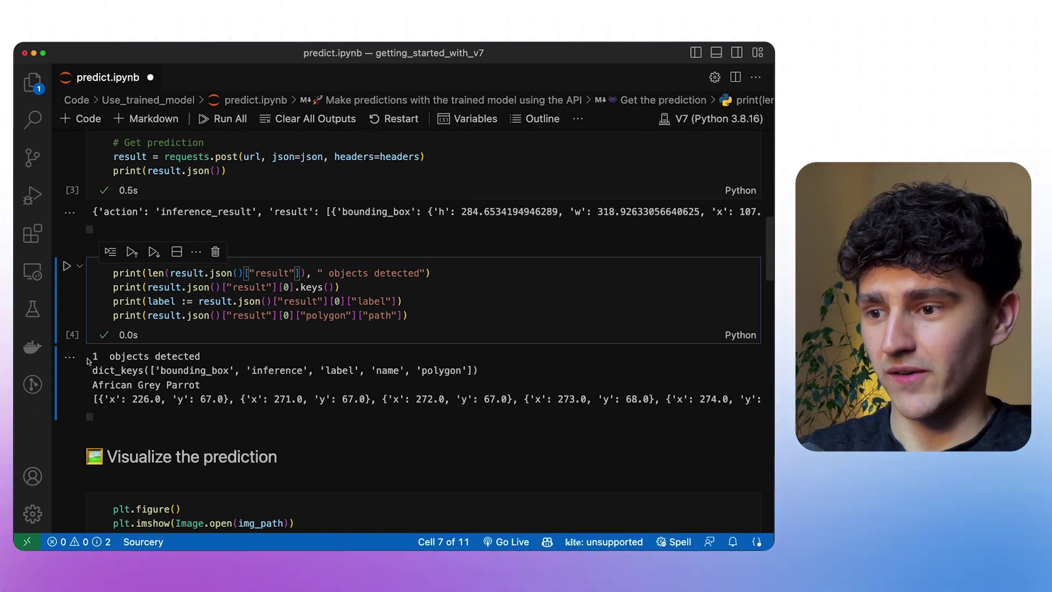
pyautogui.moveTo(94, 357); pyautogui.dragTo(205, 359)
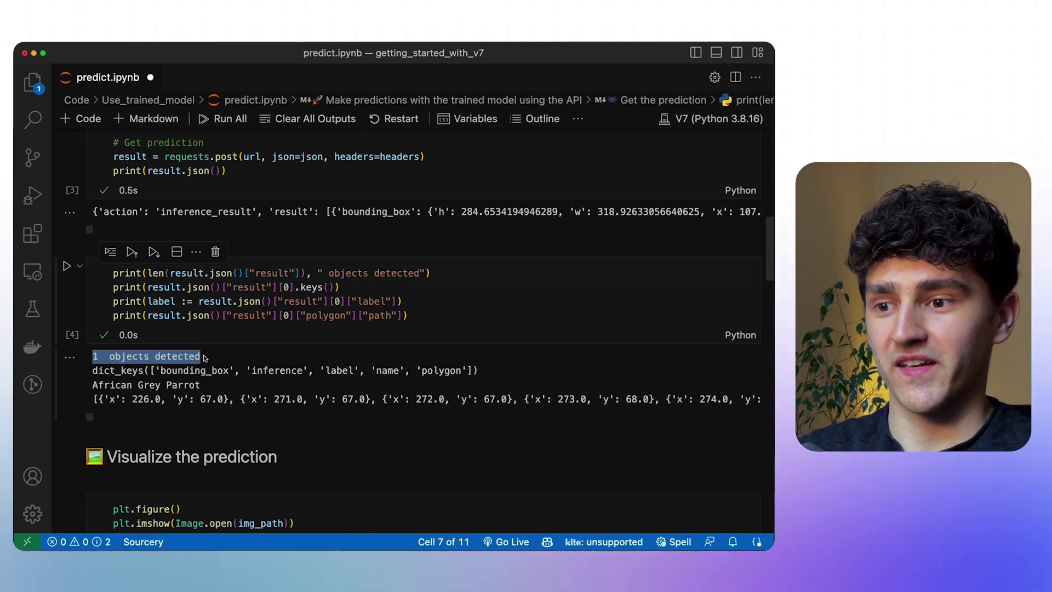
pyautogui.click(214, 360)
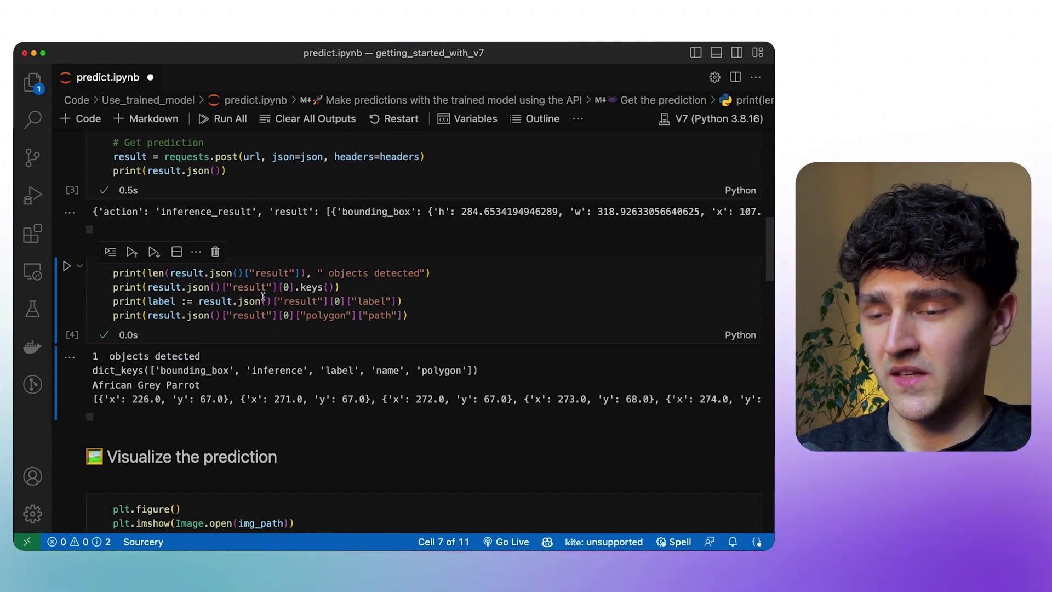
# Examine the first result's keys expression and the bounding_box, label and polygon entries in the printed output
pyautogui.moveTo(294, 286); pyautogui.dragTo(147, 285)
pyautogui.moveTo(277, 287); pyautogui.dragTo(295, 286)
pyautogui.click(304, 287)
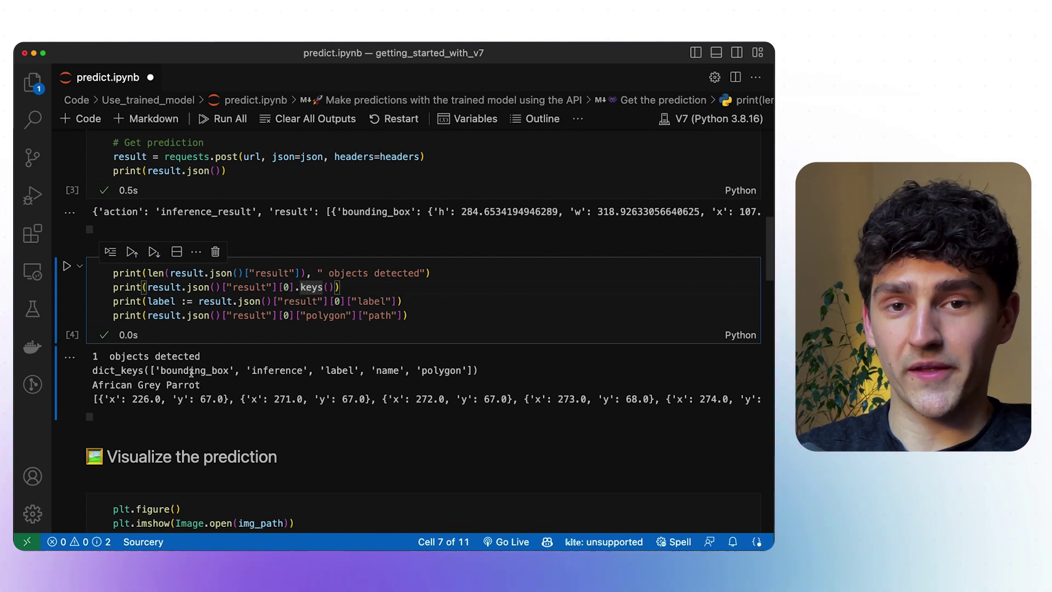
pyautogui.doubleClick(193, 371)
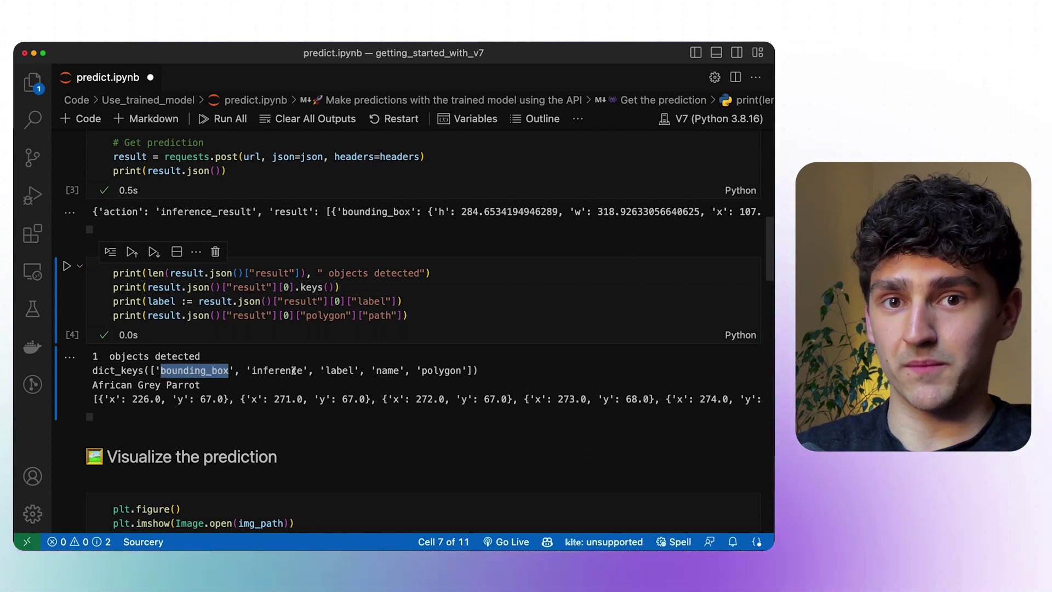
pyautogui.doubleClick(340, 371)
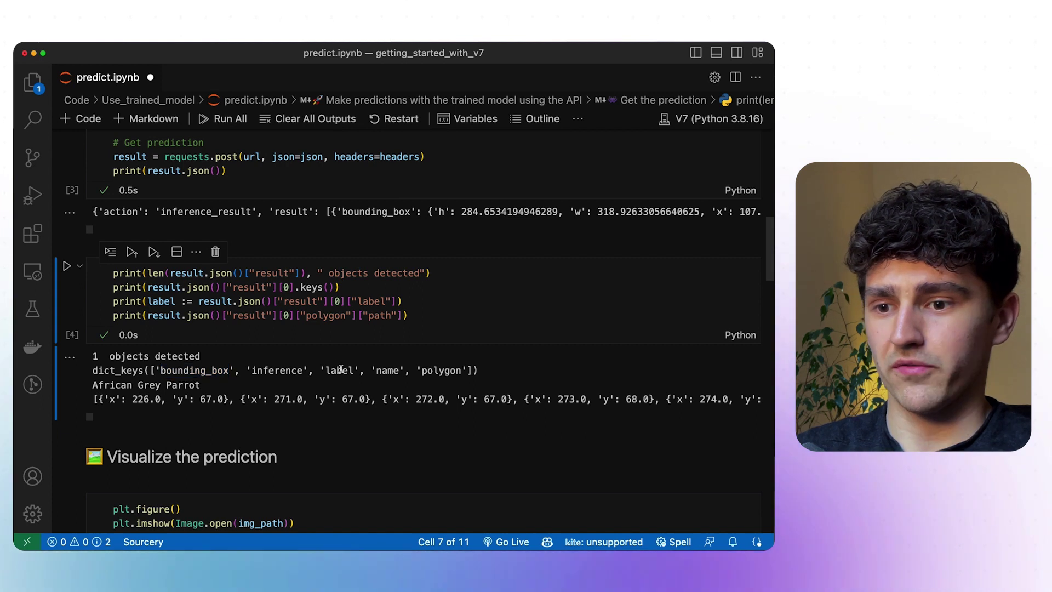
pyautogui.doubleClick(436, 370)
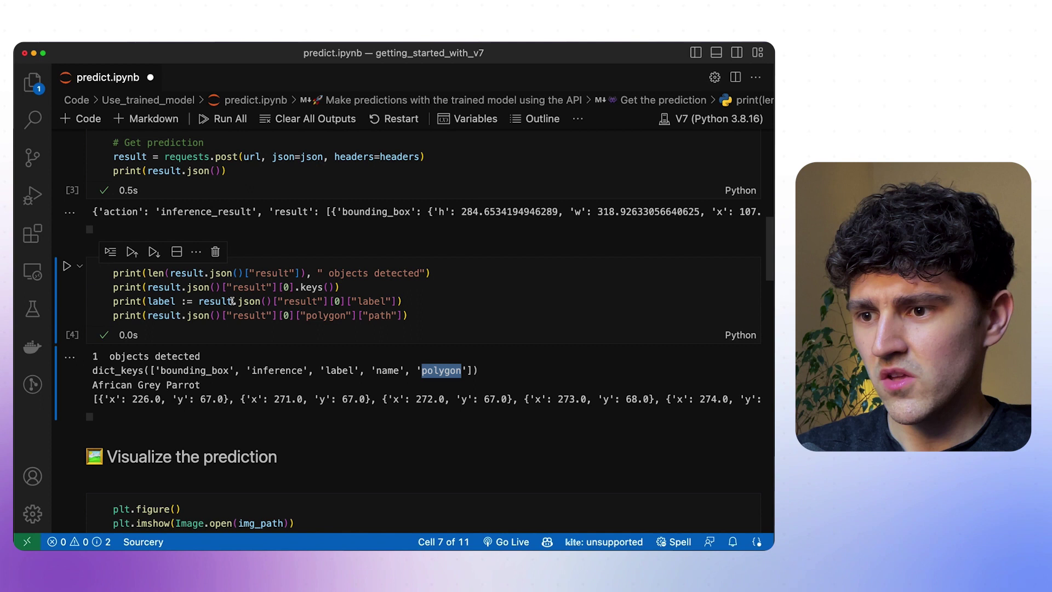
# Examine the label and polygon path expressions and highlight the printed x and y coordinates of the polygon
pyautogui.click(370, 303)
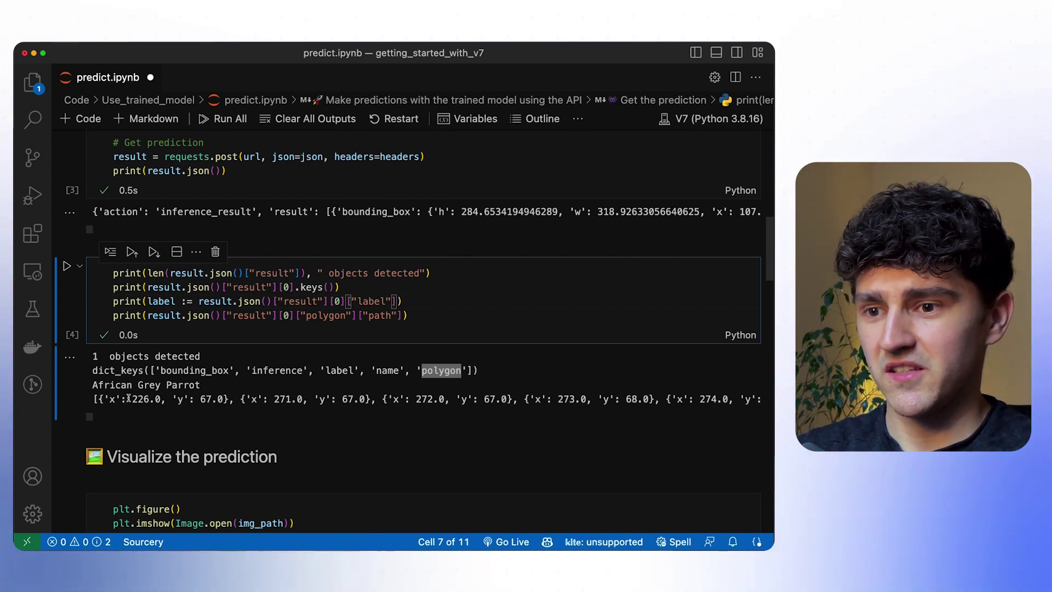
pyautogui.click(329, 316)
pyautogui.doubleClick(378, 316)
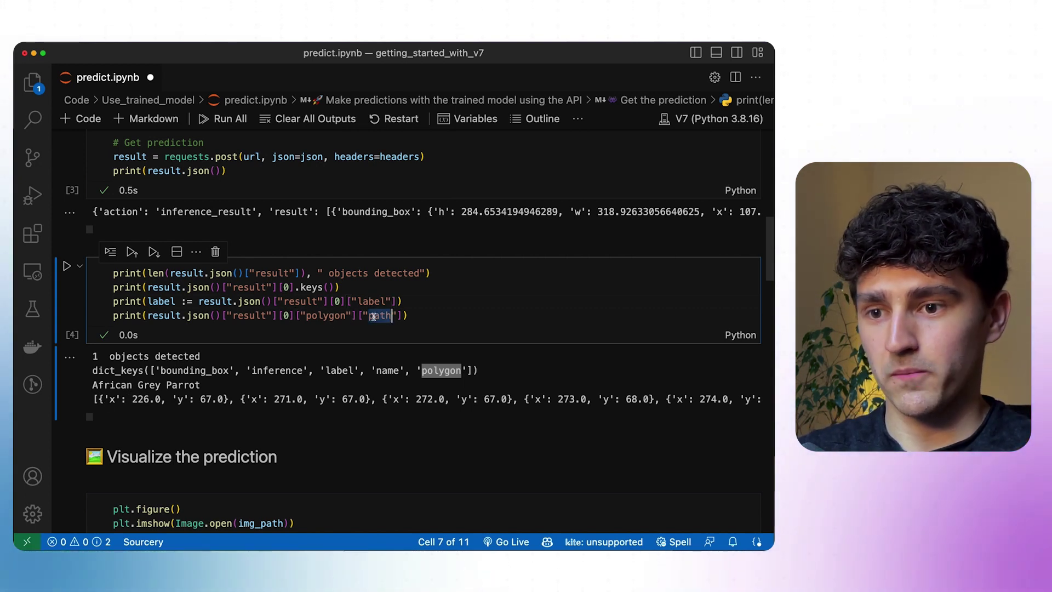
pyautogui.moveTo(98, 399); pyautogui.dragTo(652, 399)
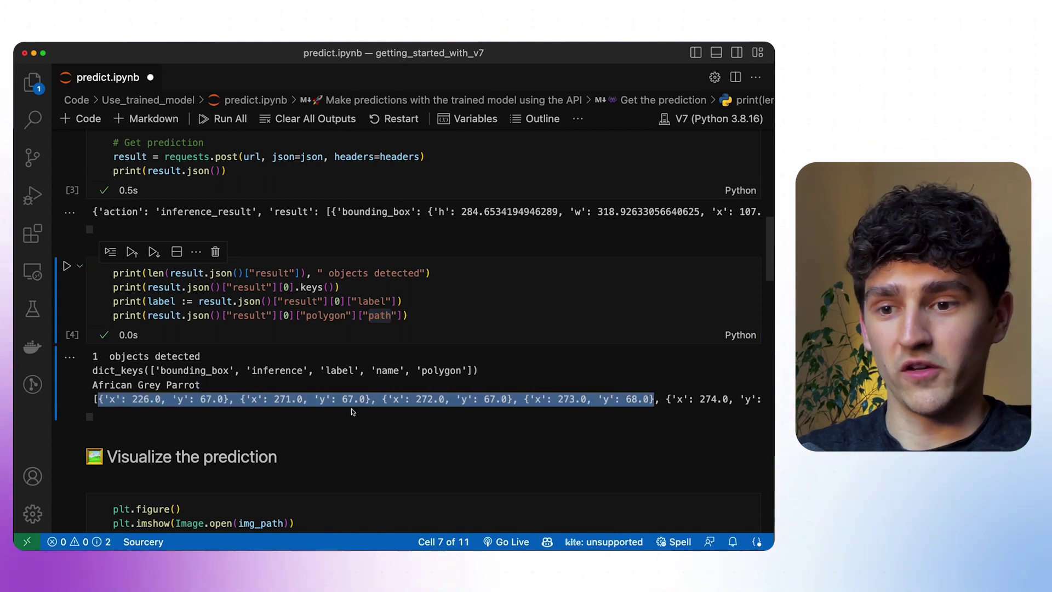
pyautogui.click(261, 388)
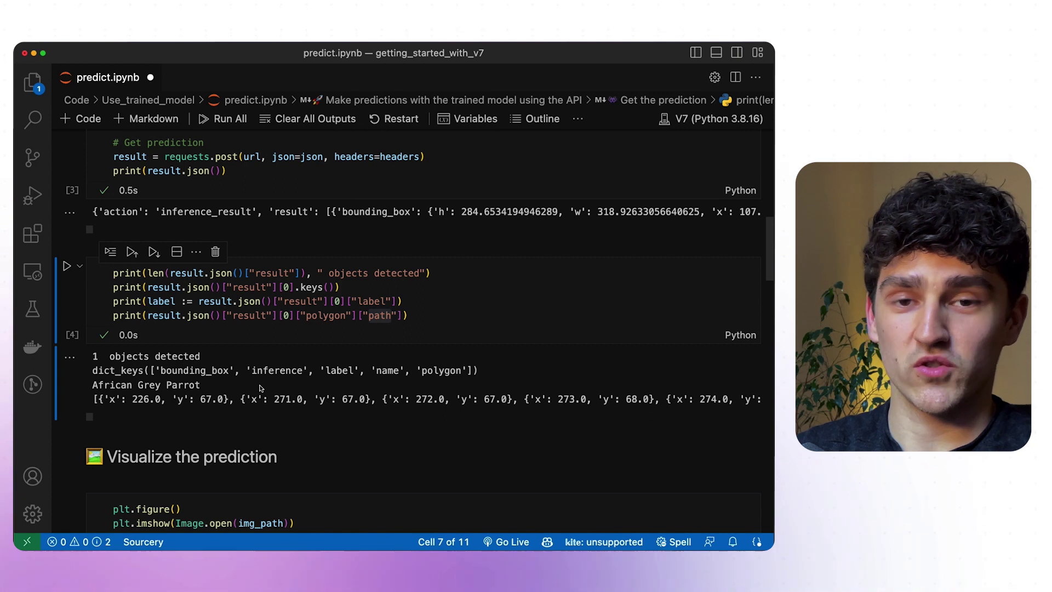
# Rerun the summary cell, plot the predicted polygon over the image with the visualization cell, and collapse the video-prediction cell
pyautogui.hotkey('shift', 'Return')
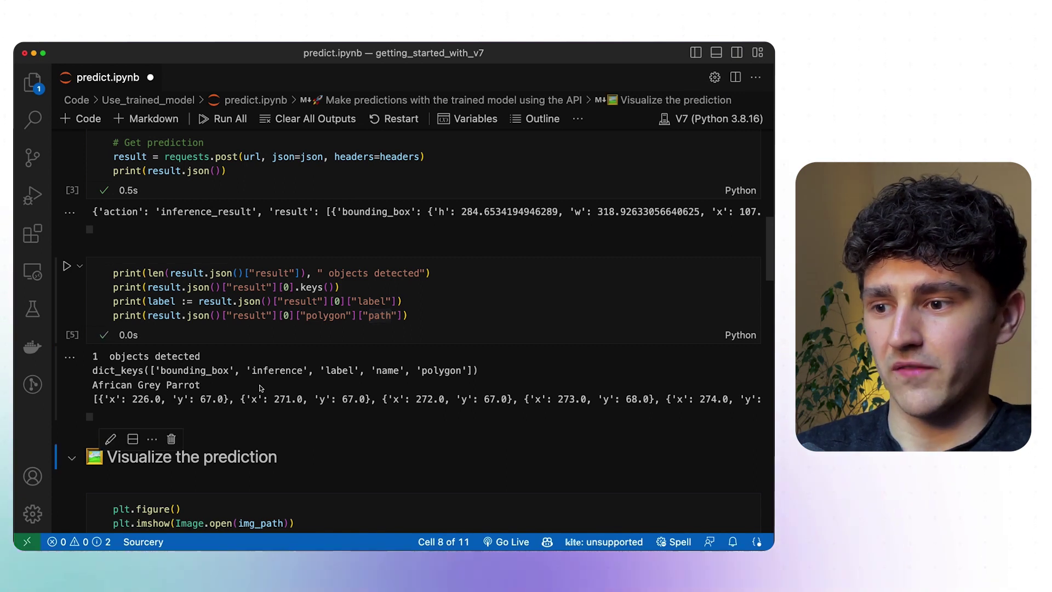
pyautogui.hotkey('shift', 'Return')
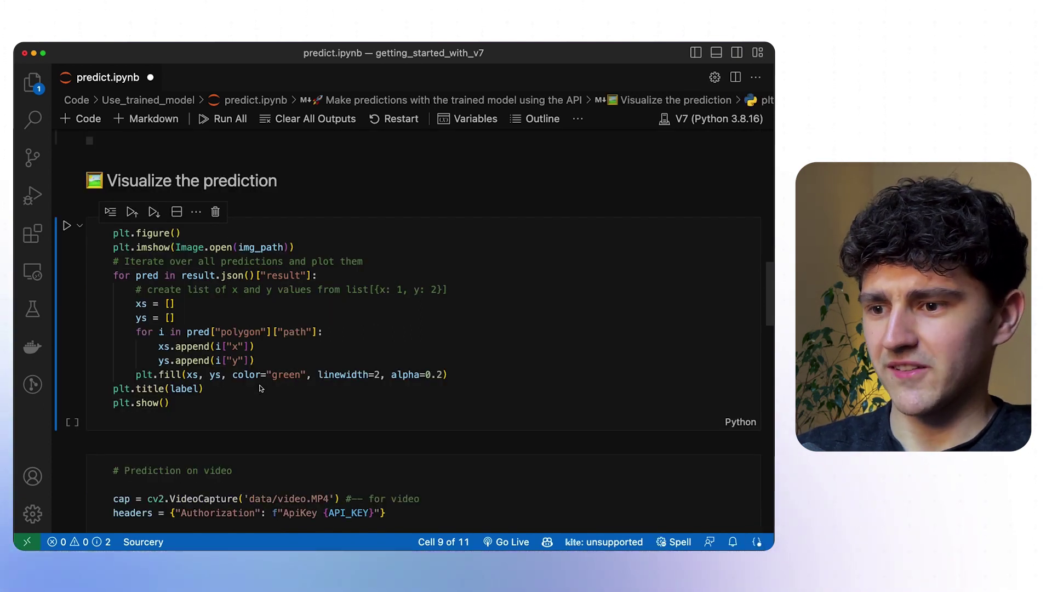
pyautogui.hotkey('shift', 'Return')
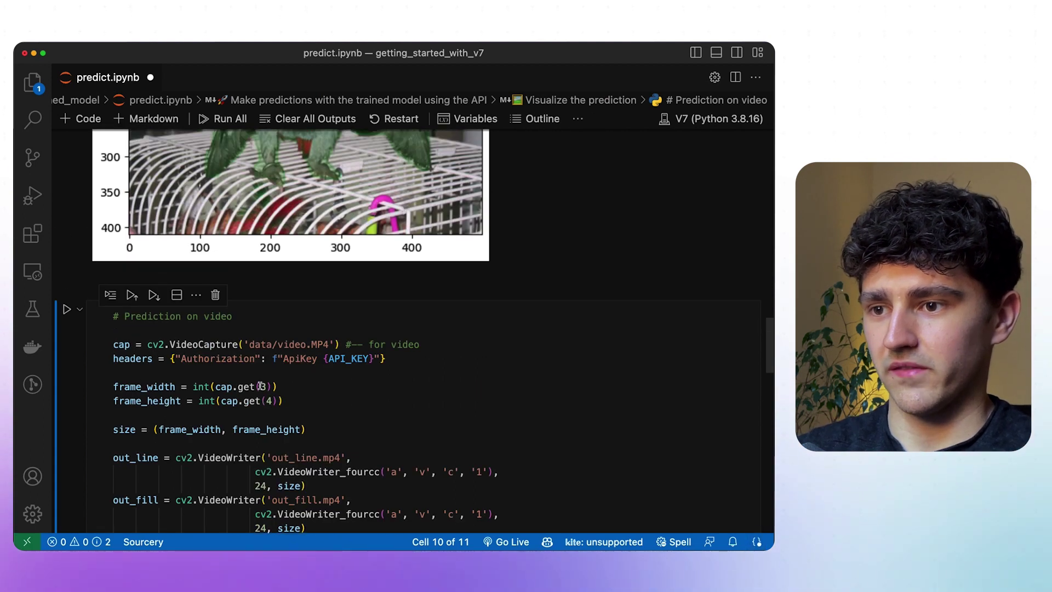
pyautogui.click(55, 329)
pyautogui.scroll(3, 324, 323)
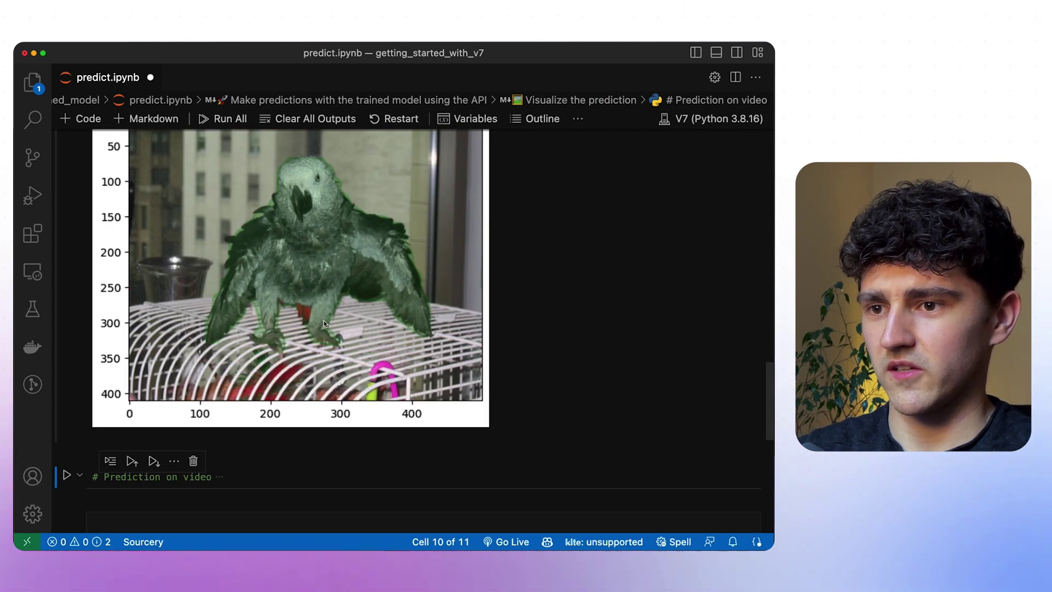
pyautogui.scroll(3, 323, 324)
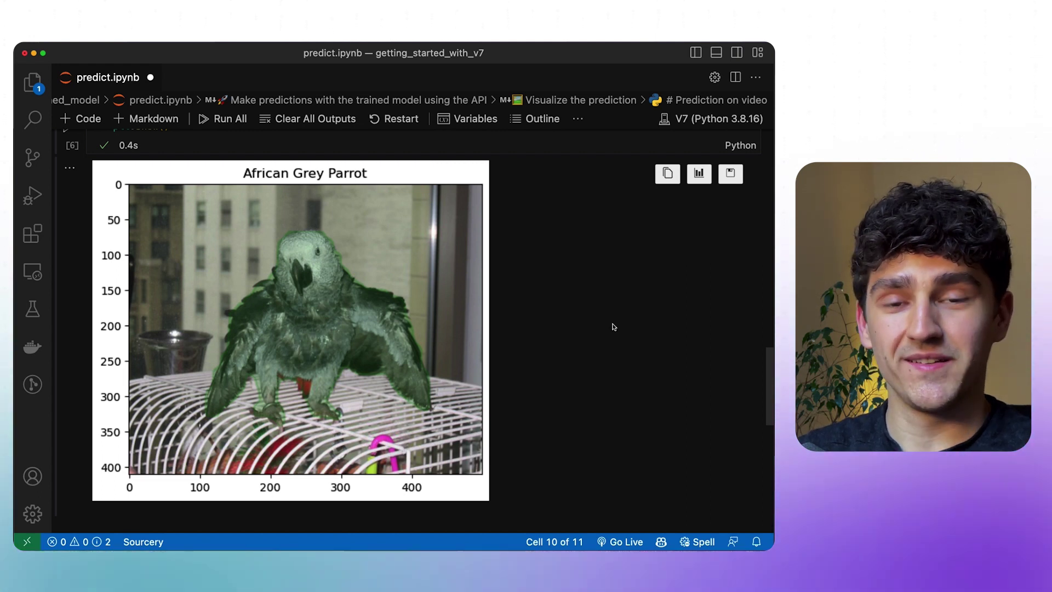
# Change the input image file to img_2.jpg in the image-loading cell and run the cell
pyautogui.scroll(5, 562, 357)
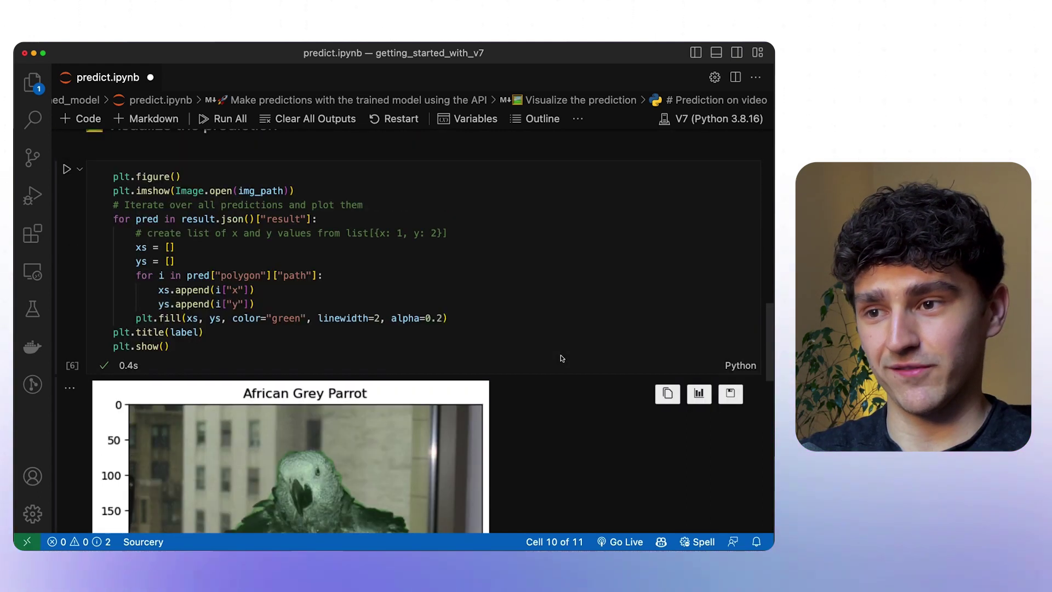
pyautogui.scroll(10, 562, 358)
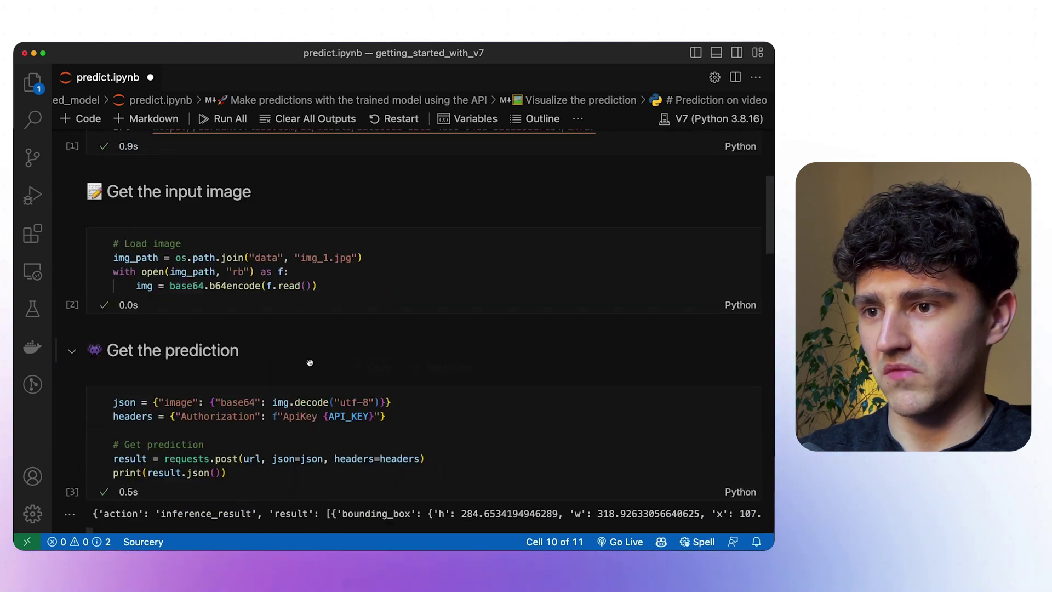
pyautogui.click(329, 257)
pyautogui.press('BackSpace')
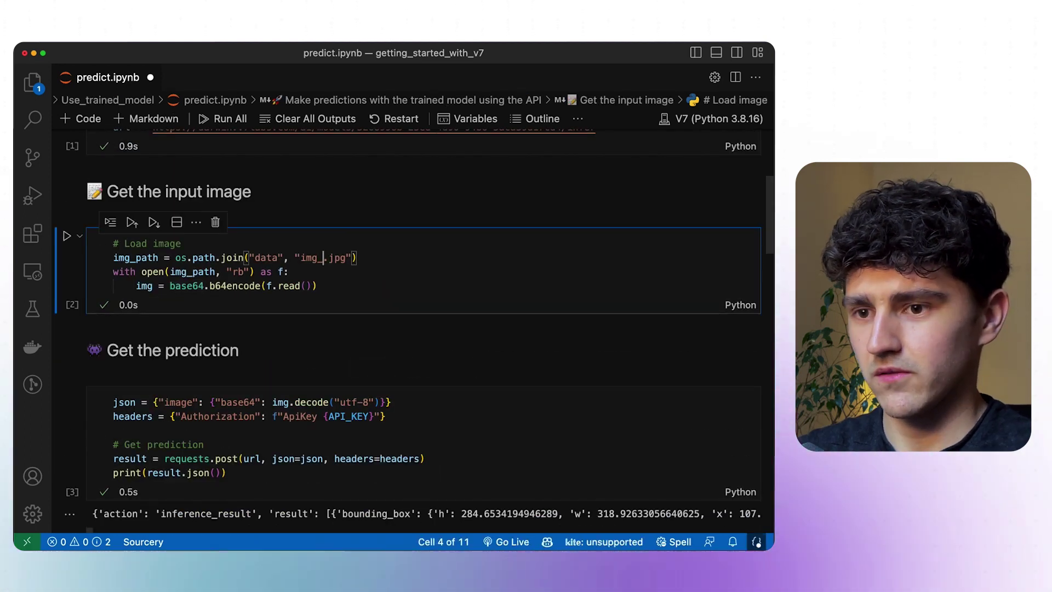
pyautogui.write('2')
pyautogui.hotkey('shift', 'Return')
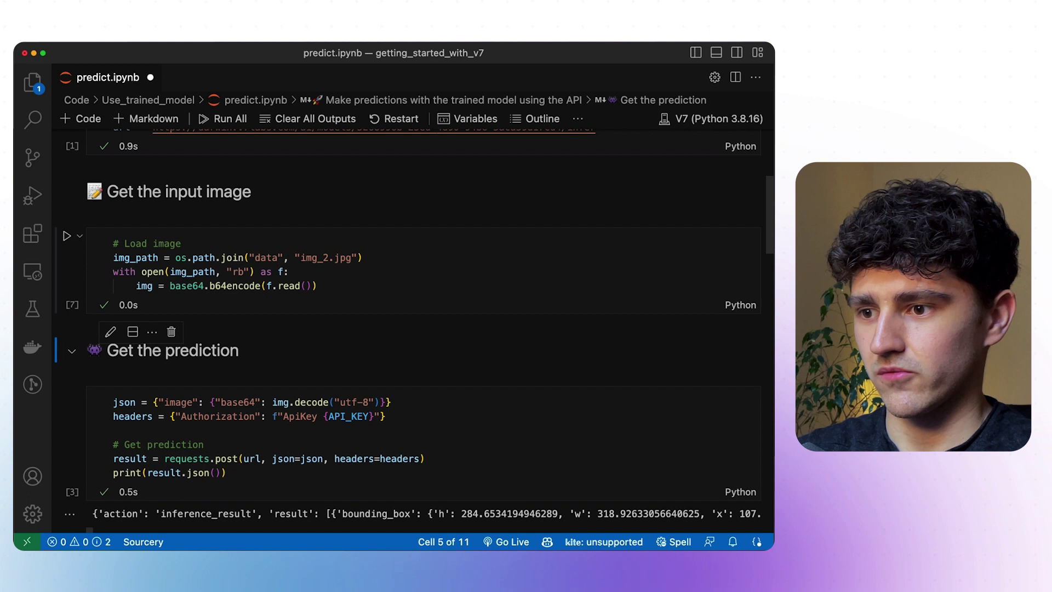
# Rerun the prediction request, result-summary and visualization cells for img_2.jpg
pyautogui.hotkey('shift', 'Return')
pyautogui.hotkey('shift', 'Return')
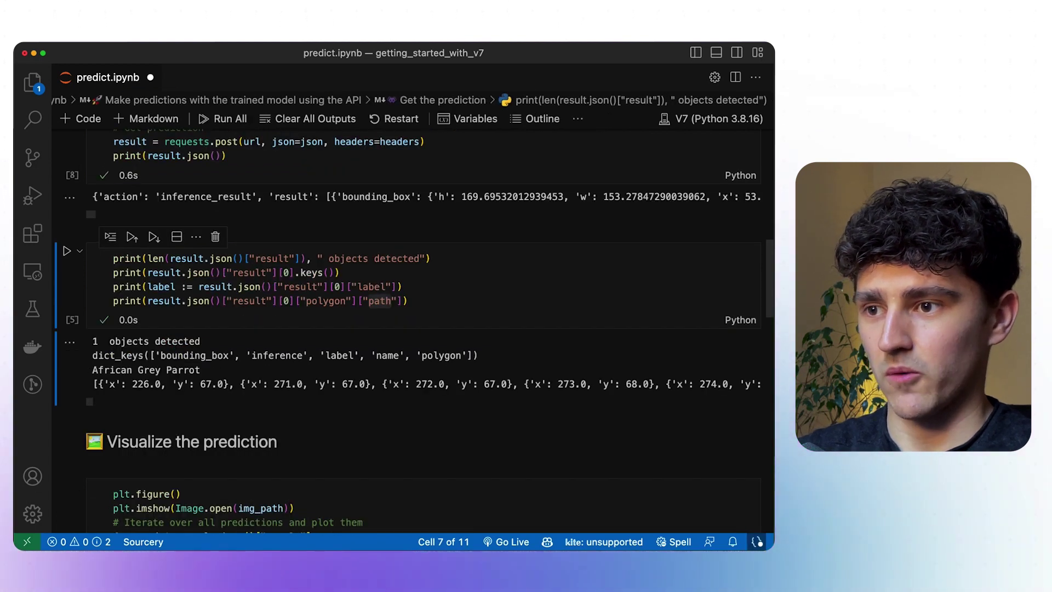
pyautogui.hotkey('shift', 'Return')
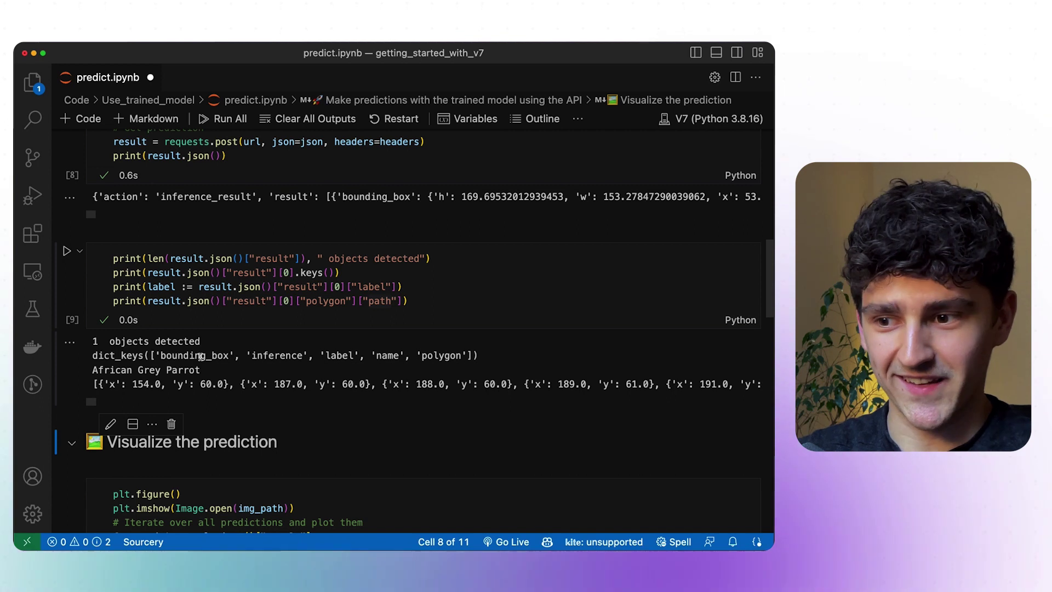
pyautogui.hotkey('shift', 'Return')
pyautogui.hotkey('shift', 'Return')
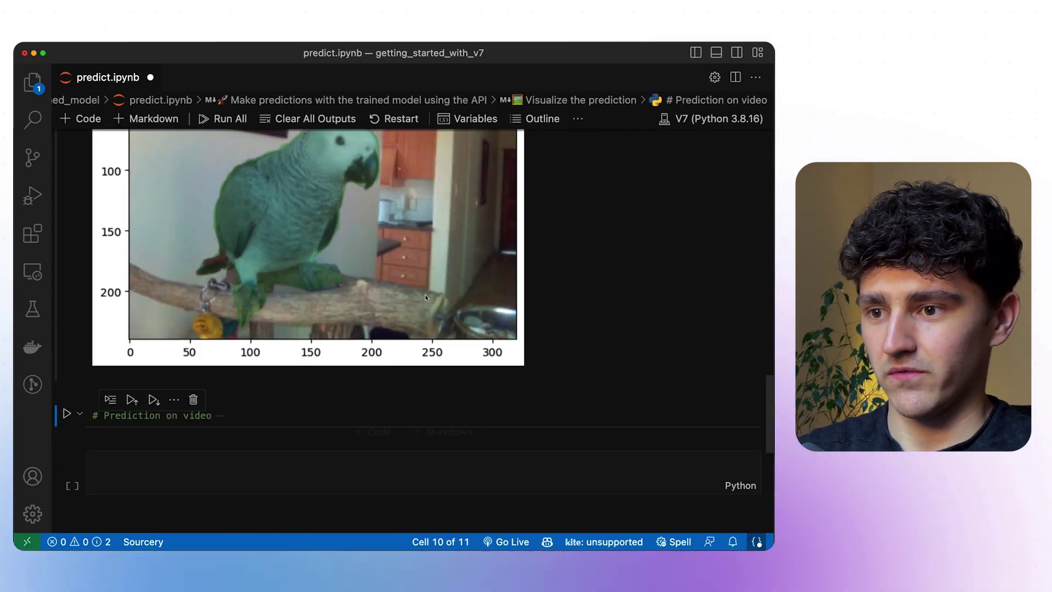
# Examine the predicted polygon plotted on the img_2.jpg image and expand the video-prediction cell to view its code
pyautogui.scroll(5, 426, 297)
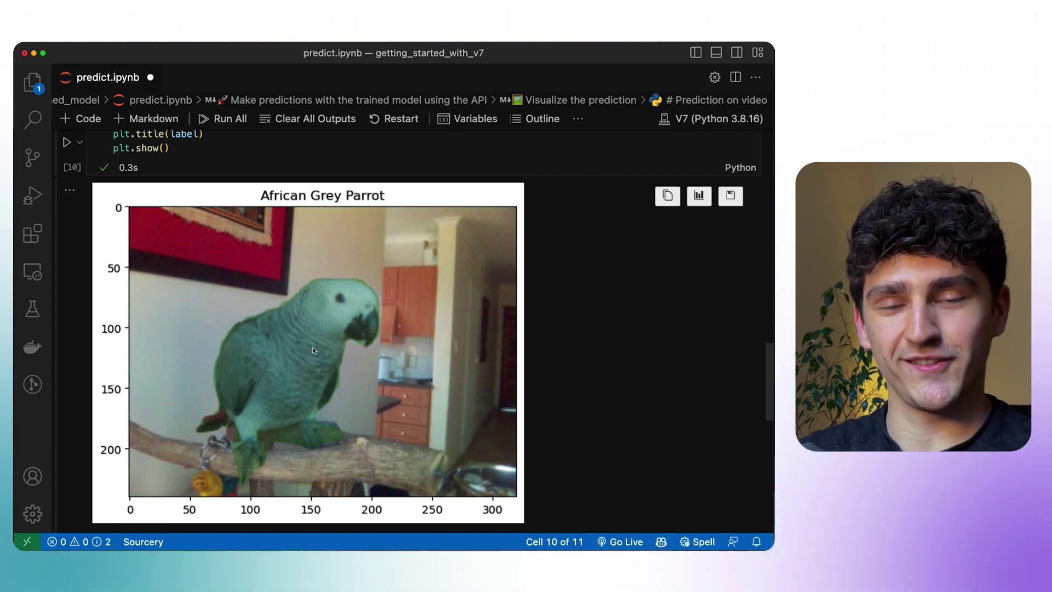
pyautogui.scroll(-6, 313, 350)
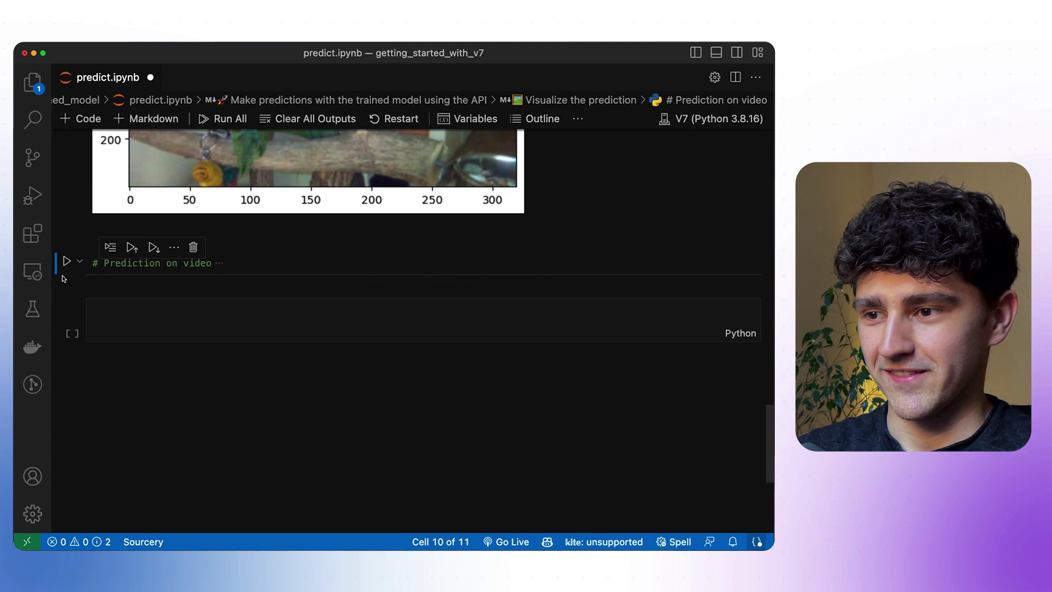
pyautogui.click(55, 267)
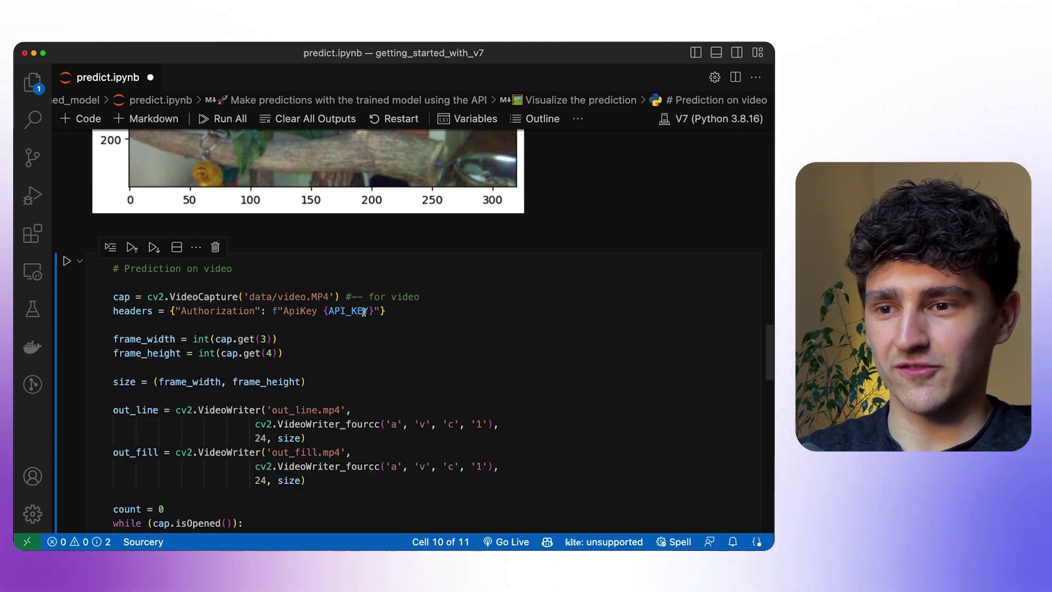
pyautogui.scroll(10, 364, 312)
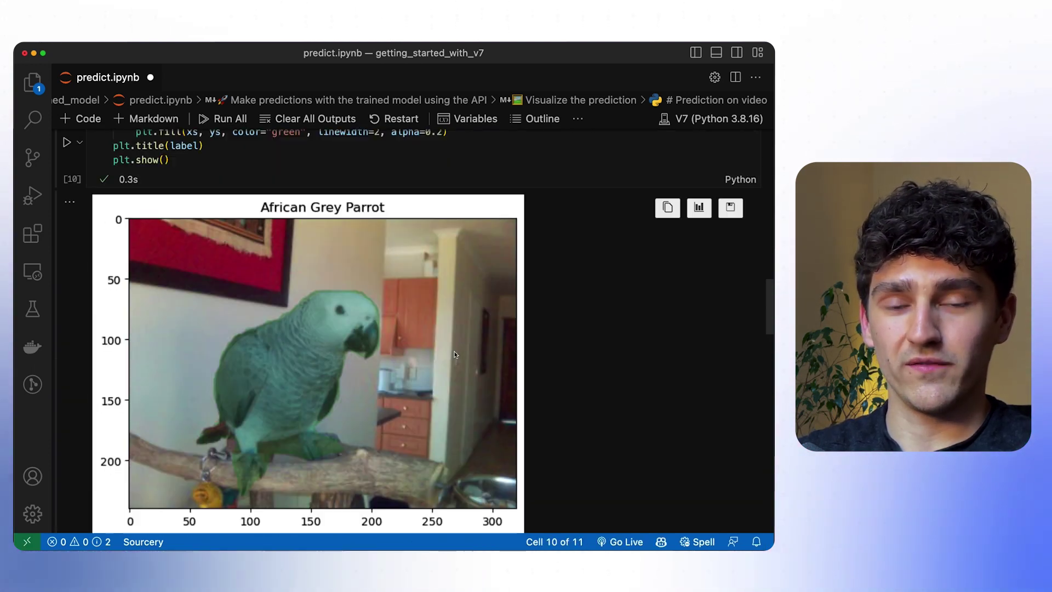
pyautogui.scroll(-1, 477, 355)
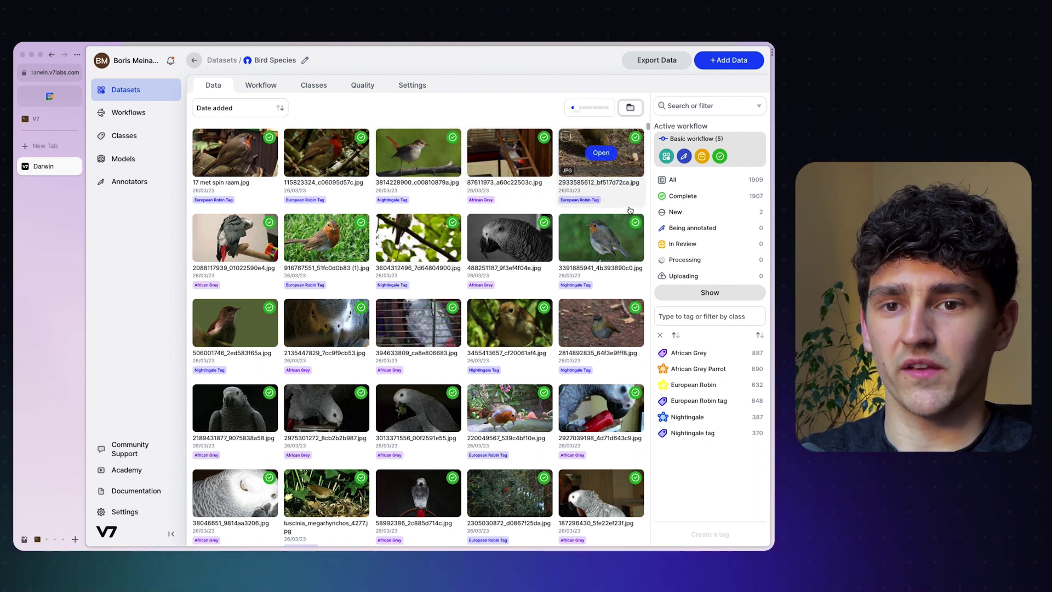
# Switch to V7, filter the Bird Species dataset to New images and open its workflow to view all stages
pyautogui.click(694, 214)
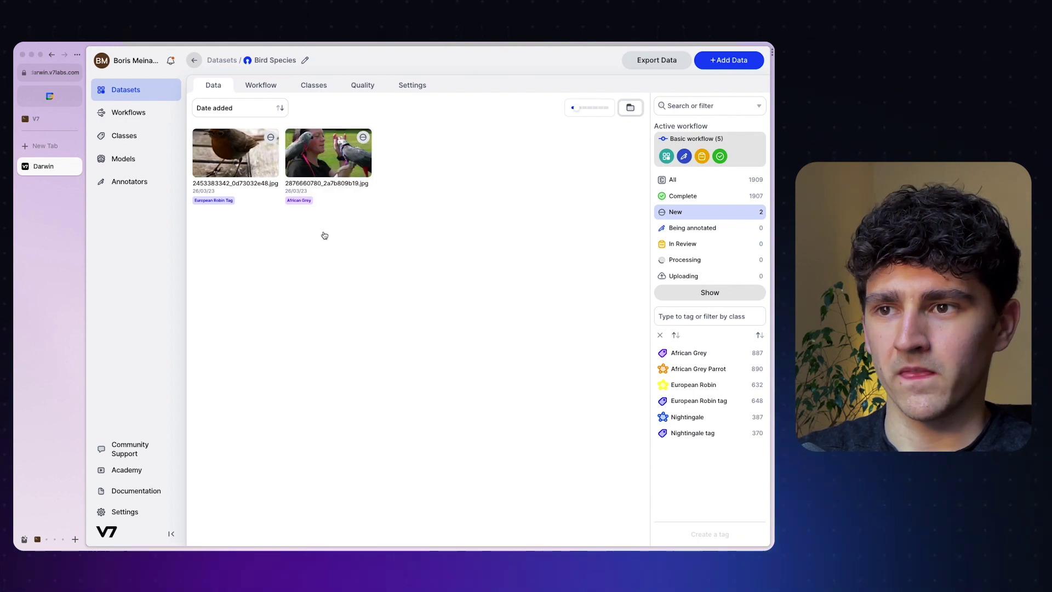
pyautogui.click(262, 85)
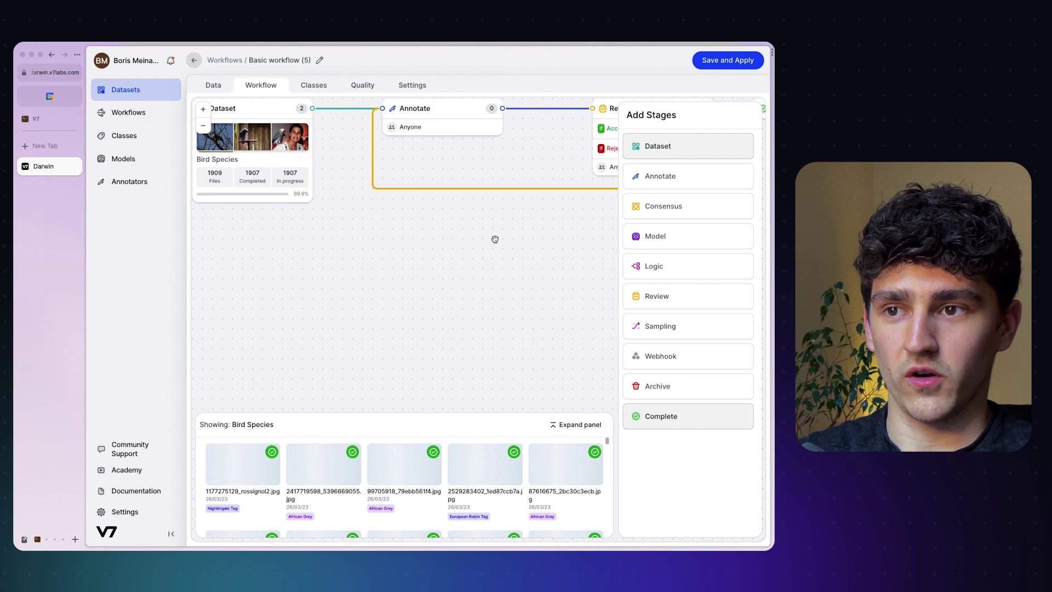
pyautogui.moveTo(507, 230); pyautogui.dragTo(380, 351)
pyautogui.scroll(-5, 379, 350)
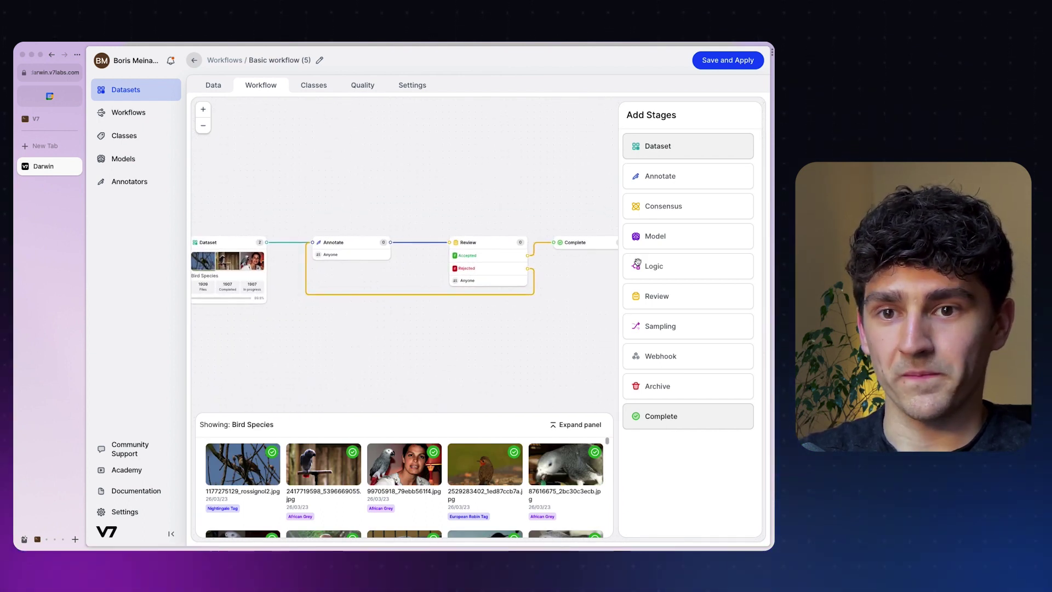
pyautogui.scroll(4, 310, 300)
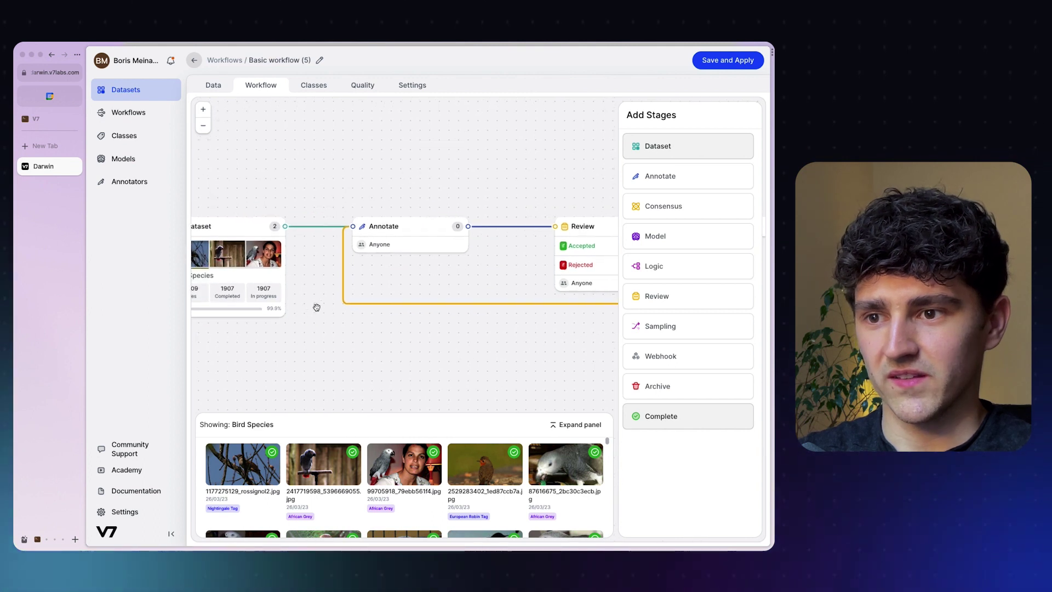
# Add a Model stage above the Dataset stage in the workflow and connect the bird-species model to it
pyautogui.moveTo(655, 236); pyautogui.dragTo(256, 104)
pyautogui.scroll(2, 328, 181)
pyautogui.scroll(-2, 313, 182)
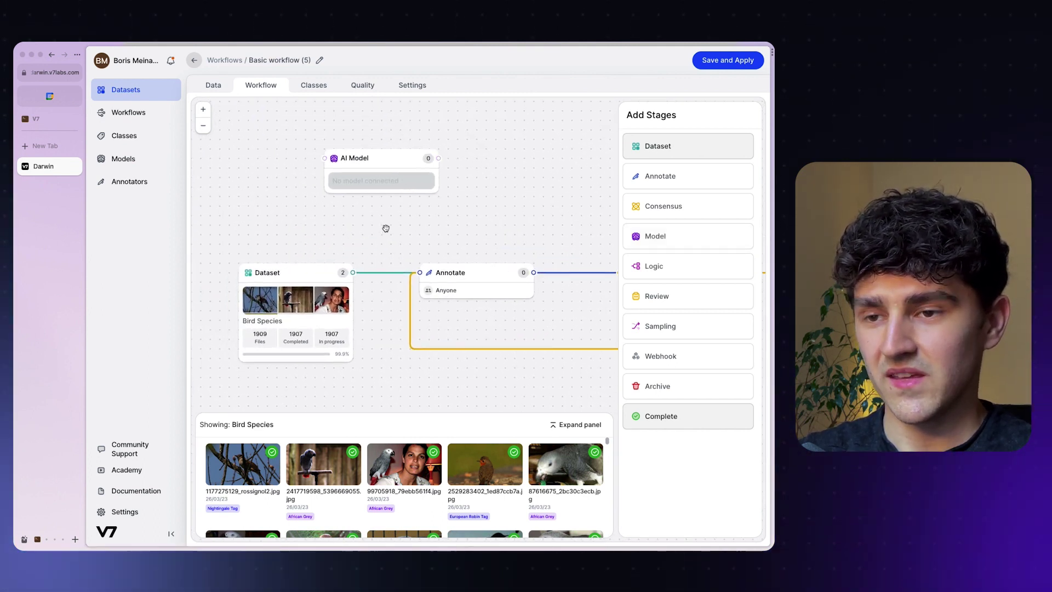
pyautogui.click(378, 183)
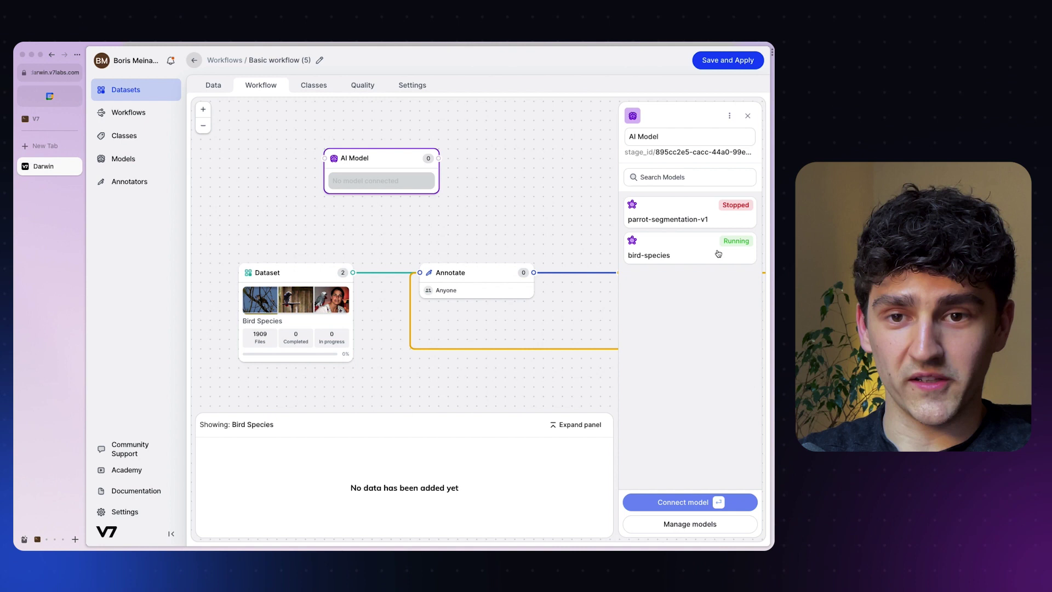
pyautogui.click(670, 257)
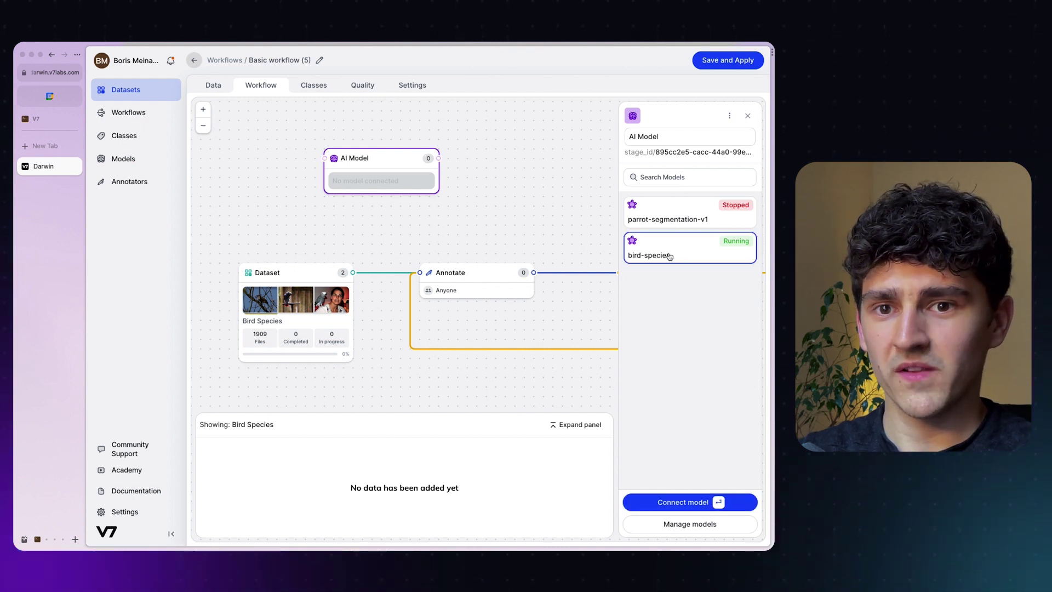
pyautogui.click(671, 507)
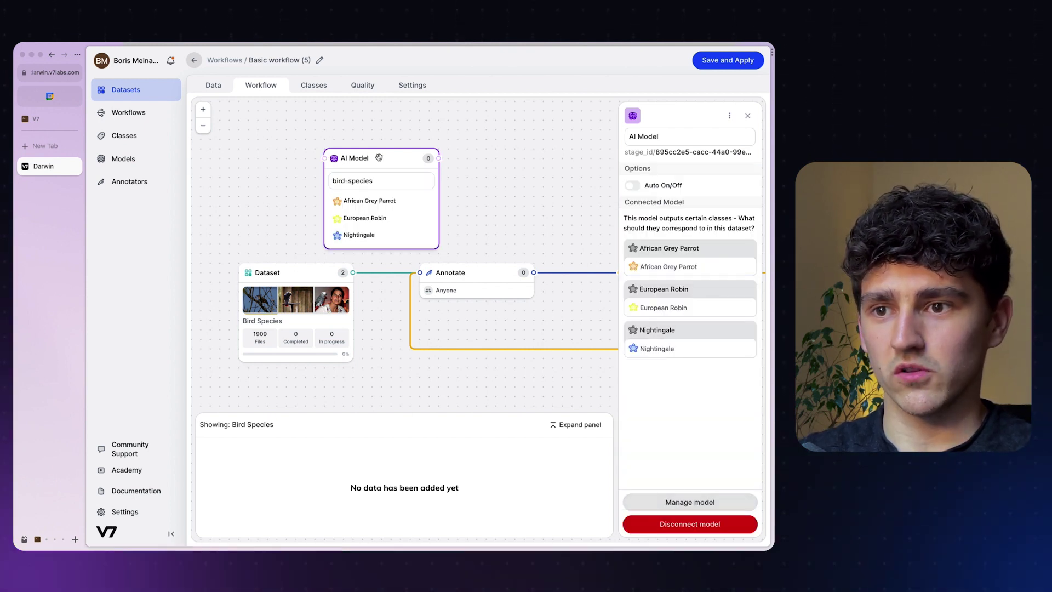
# Reposition the AI Model stage and route the Dataset output into it and its output into the Annotate stage
pyautogui.moveTo(381, 158); pyautogui.dragTo(410, 129)
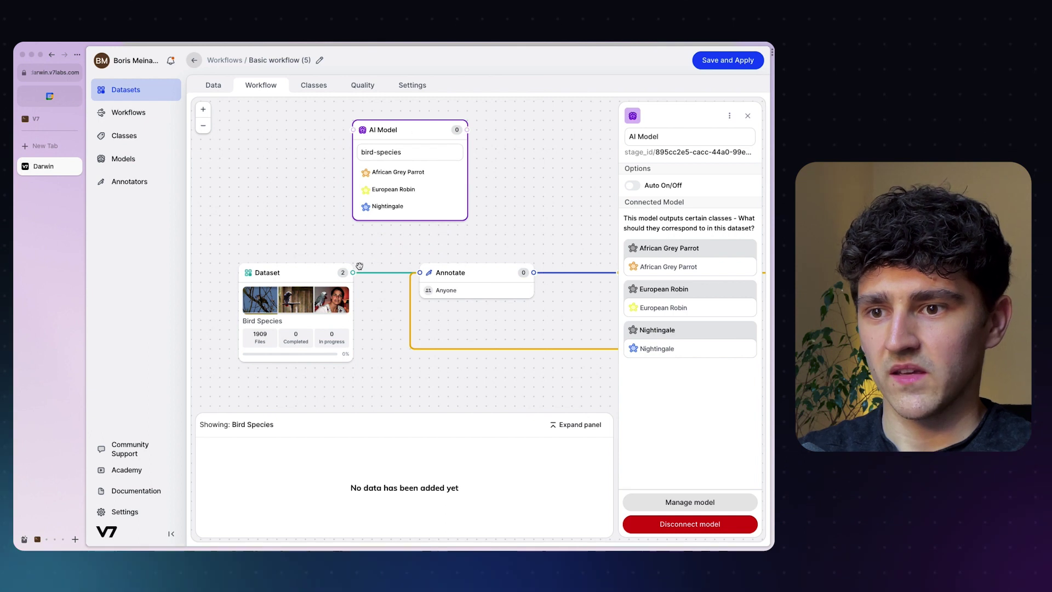
pyautogui.moveTo(354, 272)
pyautogui.mouseDown()
pyautogui.moveTo(309, 192)
pyautogui.moveTo(352, 130)
pyautogui.mouseUp()
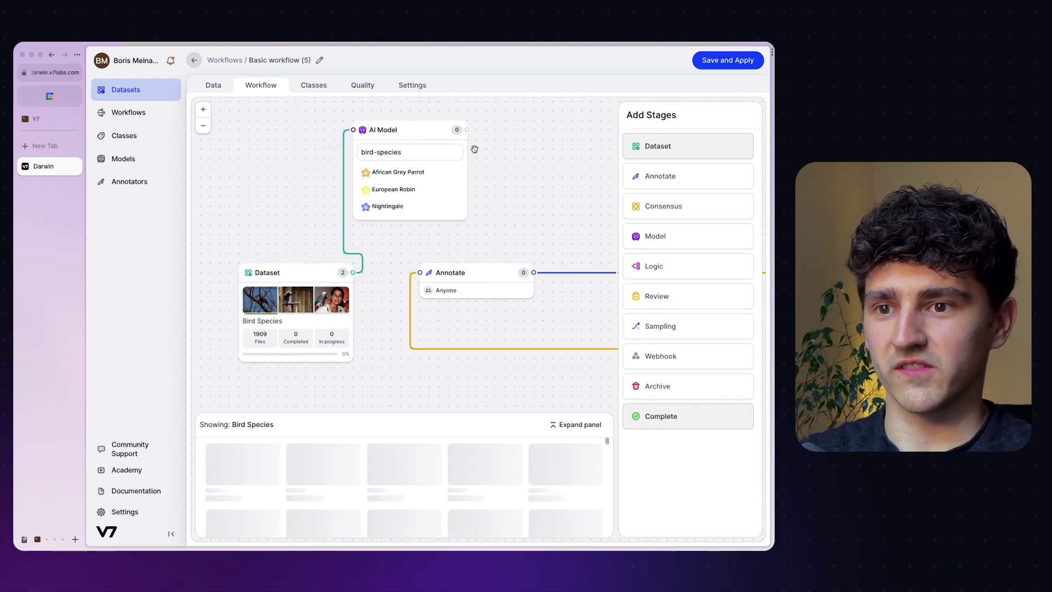
pyautogui.moveTo(467, 130)
pyautogui.mouseDown()
pyautogui.moveTo(435, 270)
pyautogui.moveTo(423, 273)
pyautogui.mouseUp()
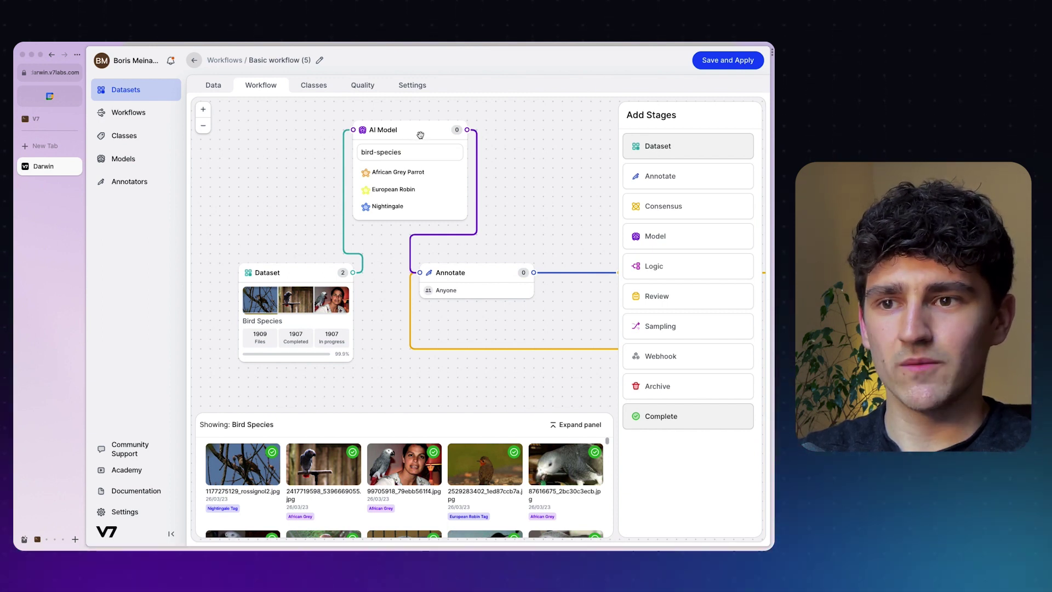
# Open the new African grey parrot image from the dataset and send it and the European robin image to the model
pyautogui.click(213, 85)
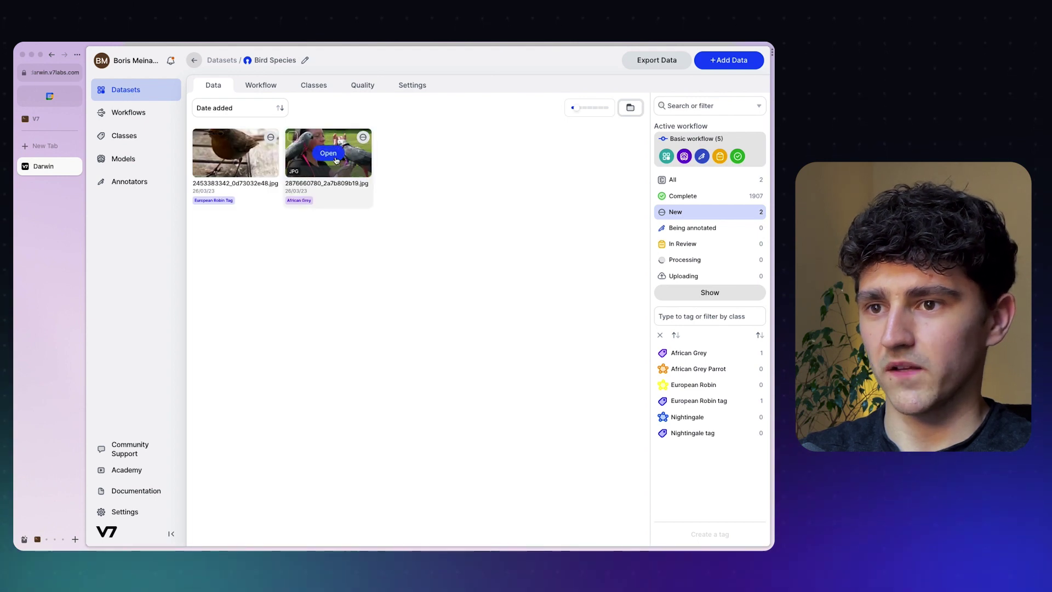
pyautogui.click(328, 158)
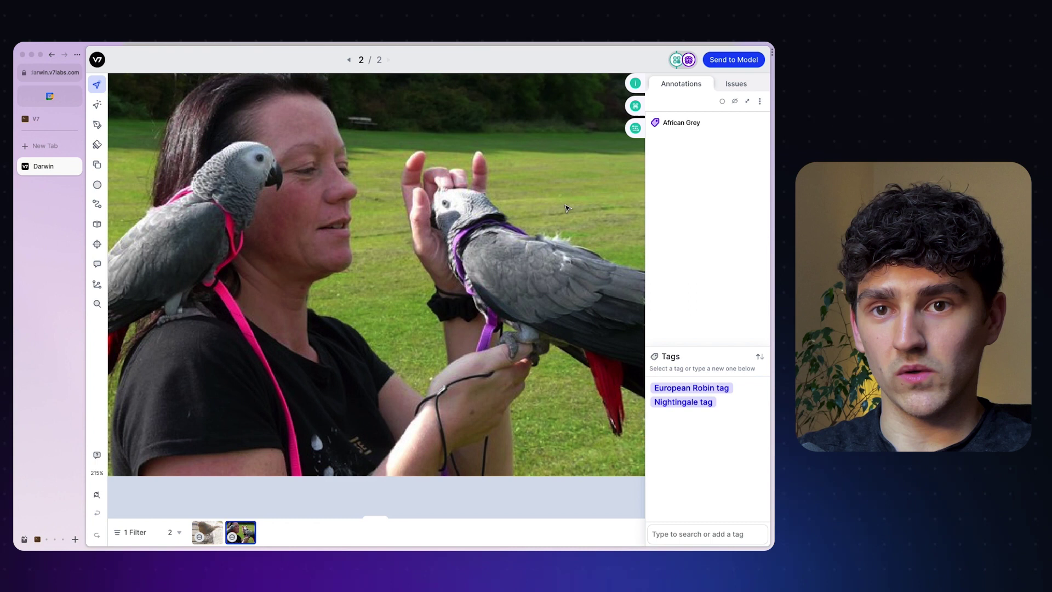
pyautogui.click(731, 60)
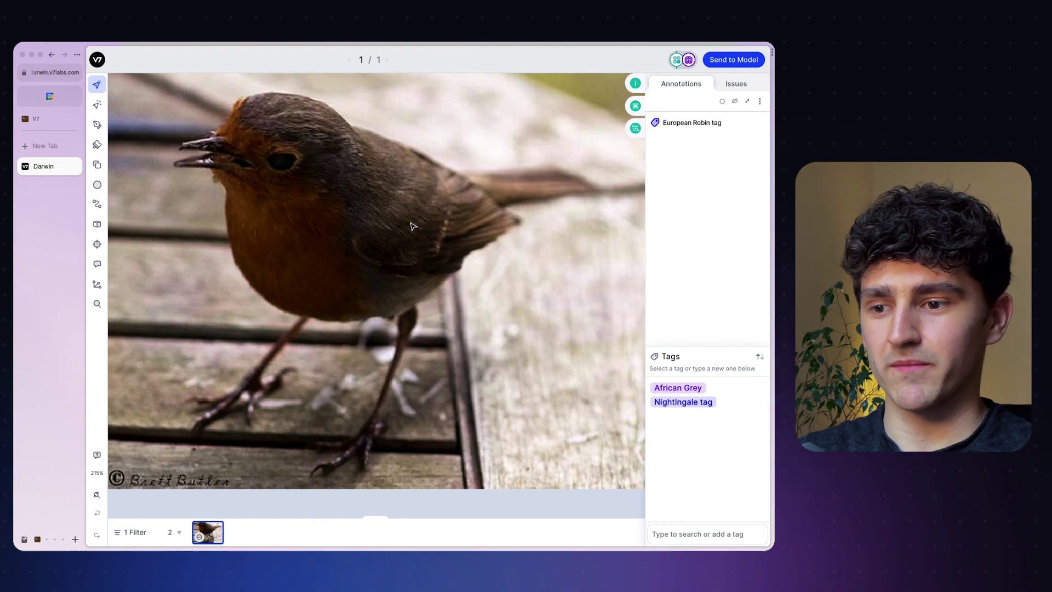
pyautogui.click(728, 60)
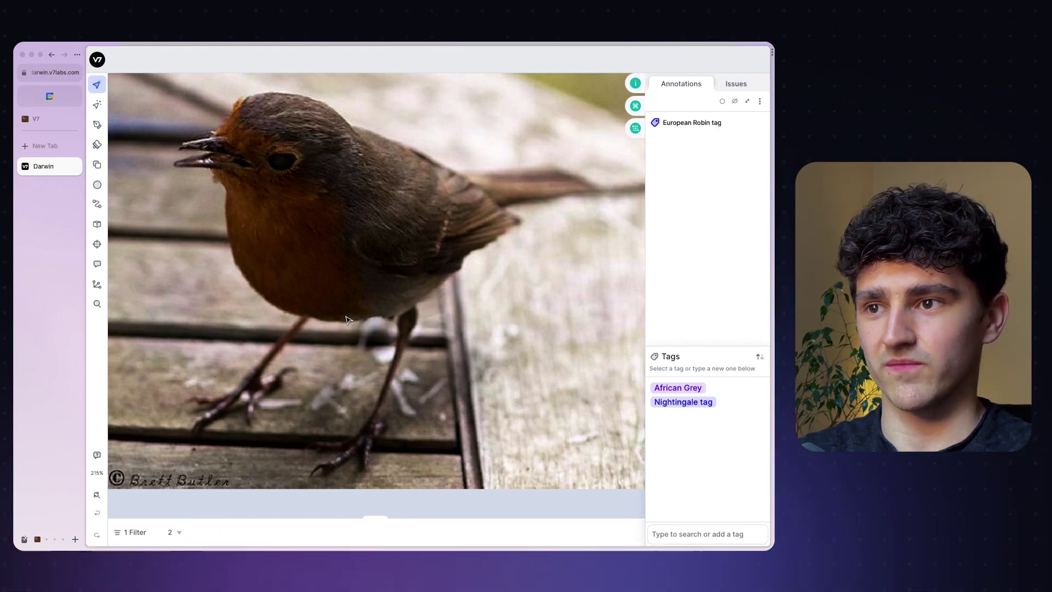
# Return to the Bird Species dataset, exclude Complete images from the list and open the European robin image
pyautogui.click(97, 59)
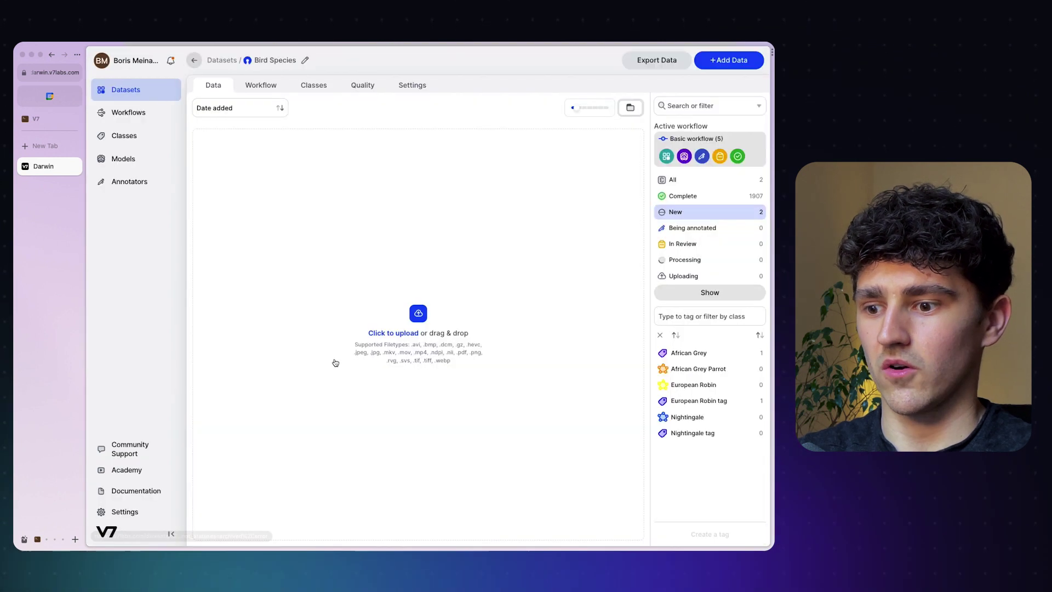
pyautogui.click(710, 200)
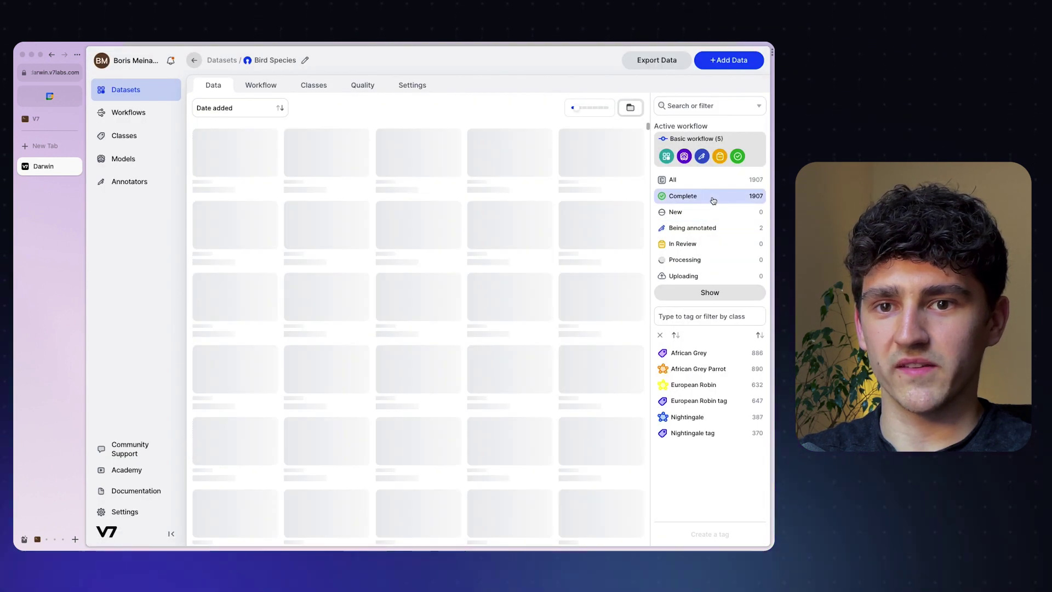
pyautogui.click(713, 199)
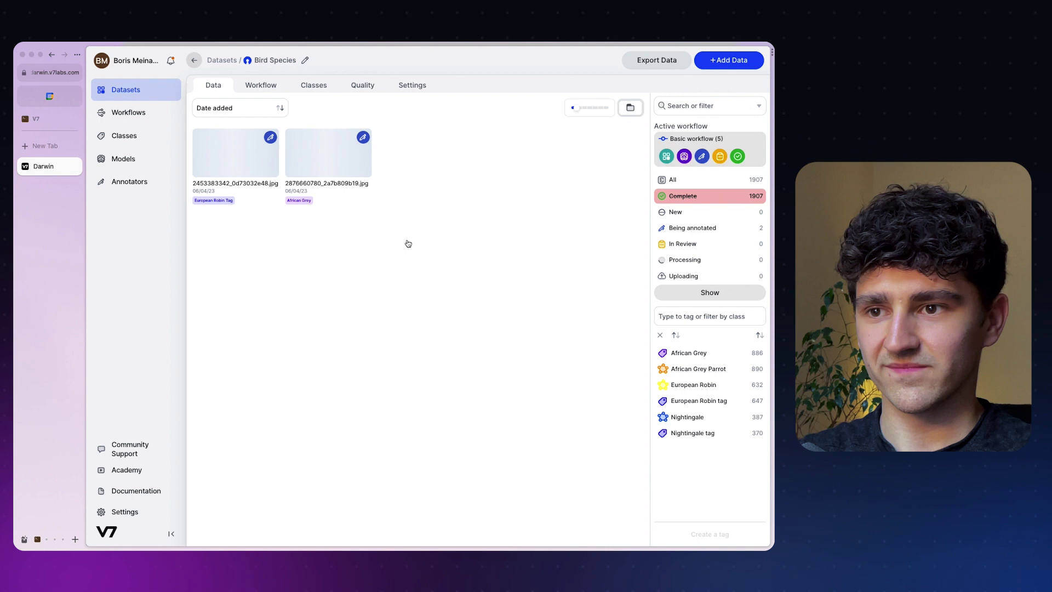
pyautogui.moveTo(238, 151)
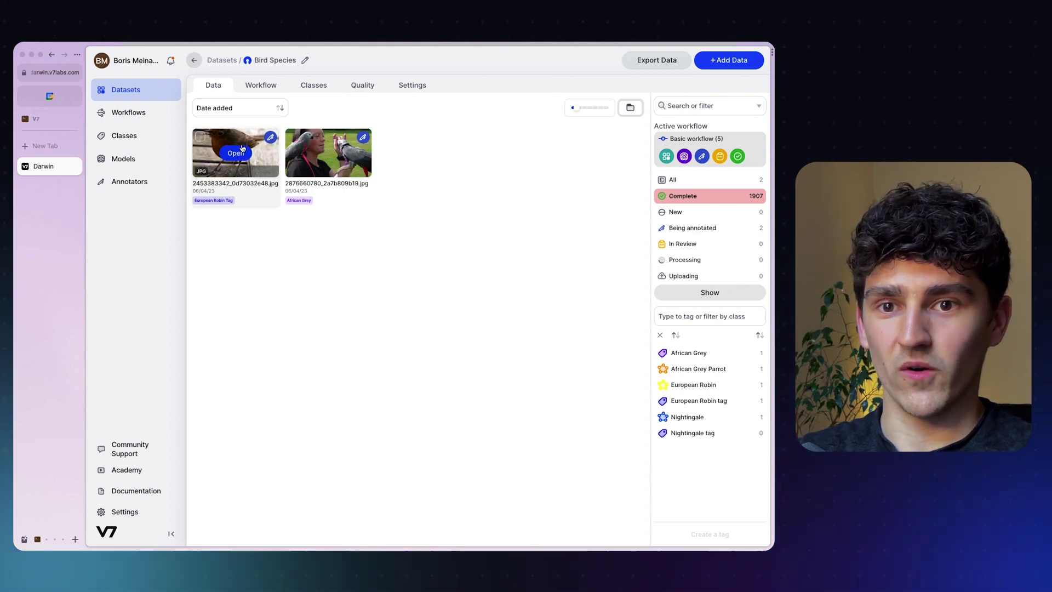
pyautogui.click(237, 154)
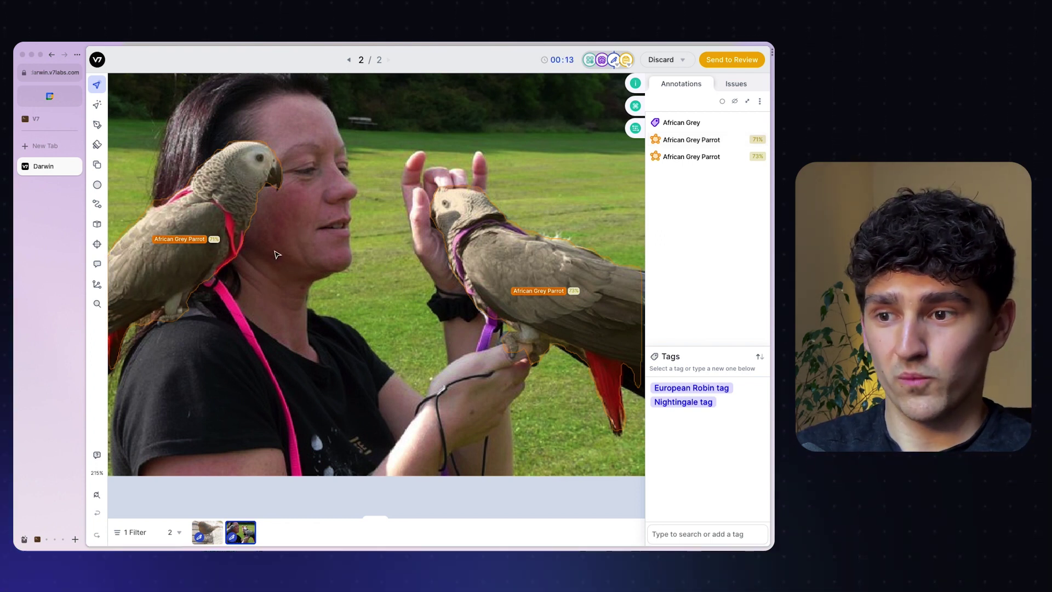
# Refine the predicted mask of the parrot on the woman's shoulder by moving polygon points along its beak, then deselect it
pyautogui.click(232, 193)
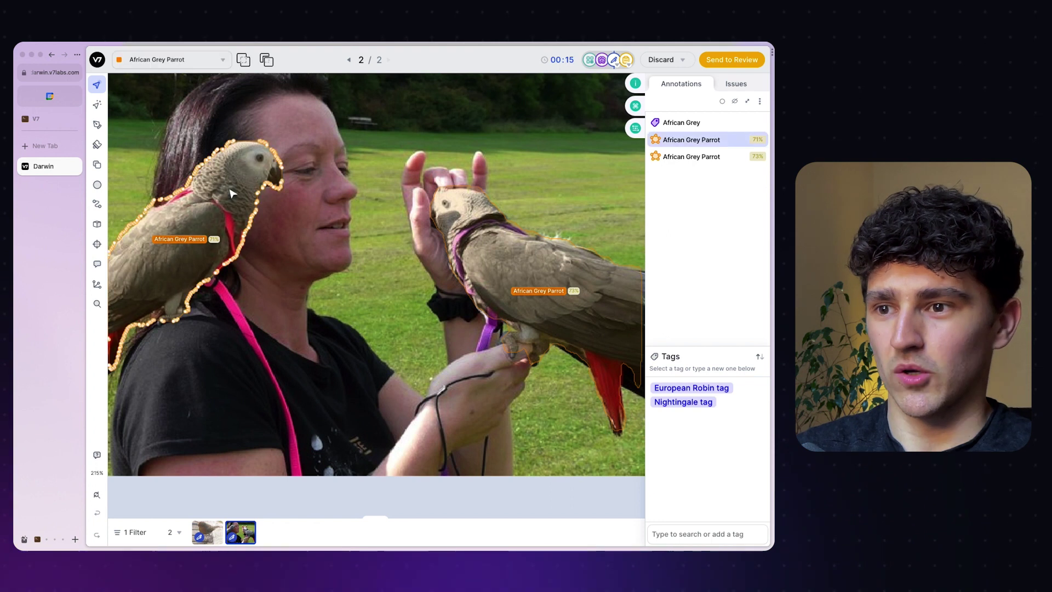
pyautogui.scroll(5, 282, 170)
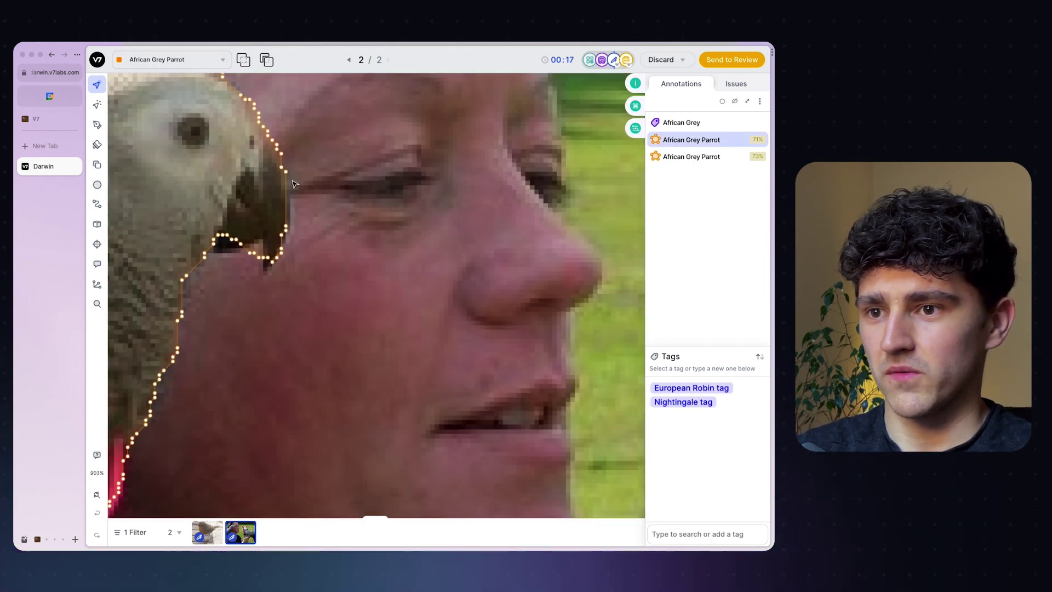
pyautogui.moveTo(287, 175); pyautogui.dragTo(284, 184)
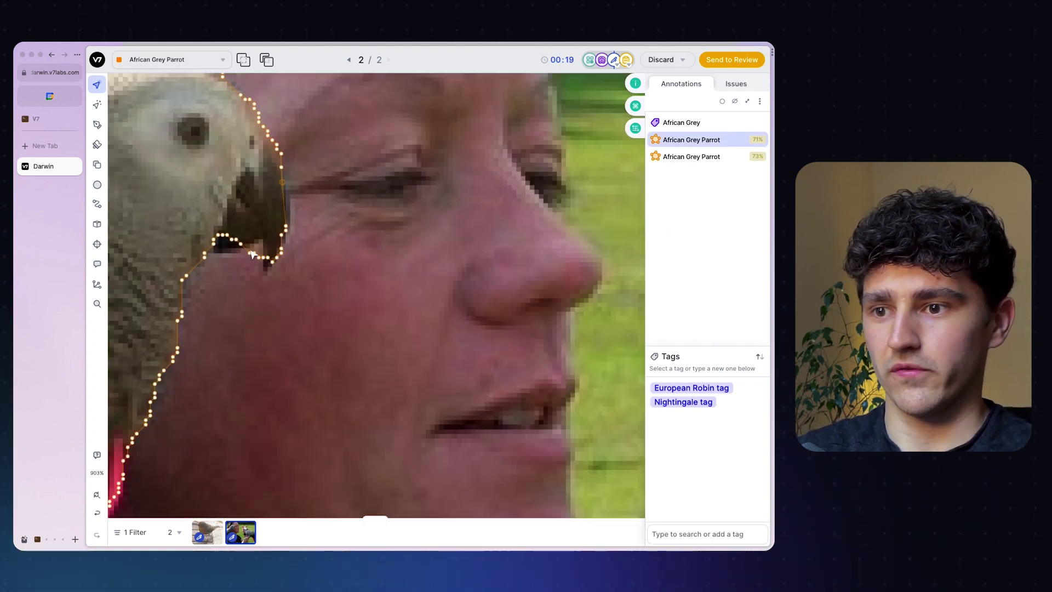
pyautogui.moveTo(262, 247); pyautogui.dragTo(255, 253)
pyautogui.scroll(-10, 387, 275)
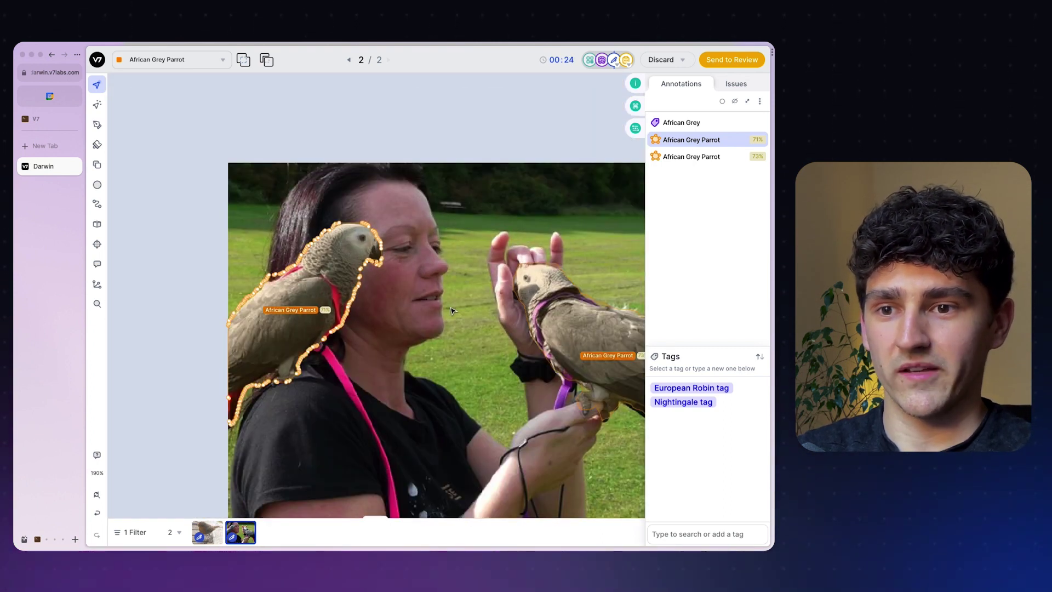
pyautogui.click(452, 310)
pyautogui.hscroll(5, 439, 307)
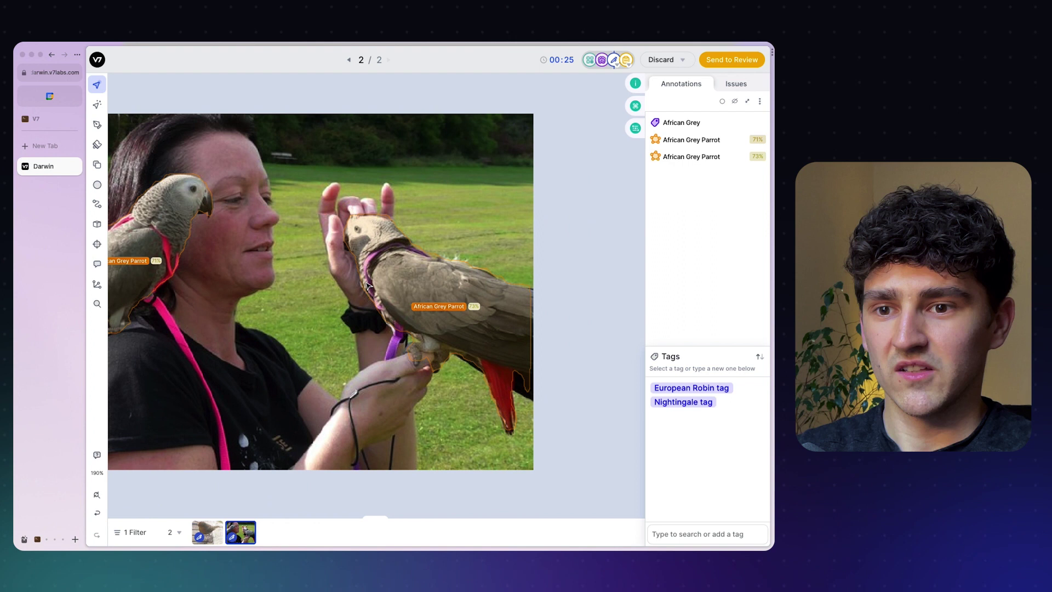
pyautogui.hscroll(-2, 398, 289)
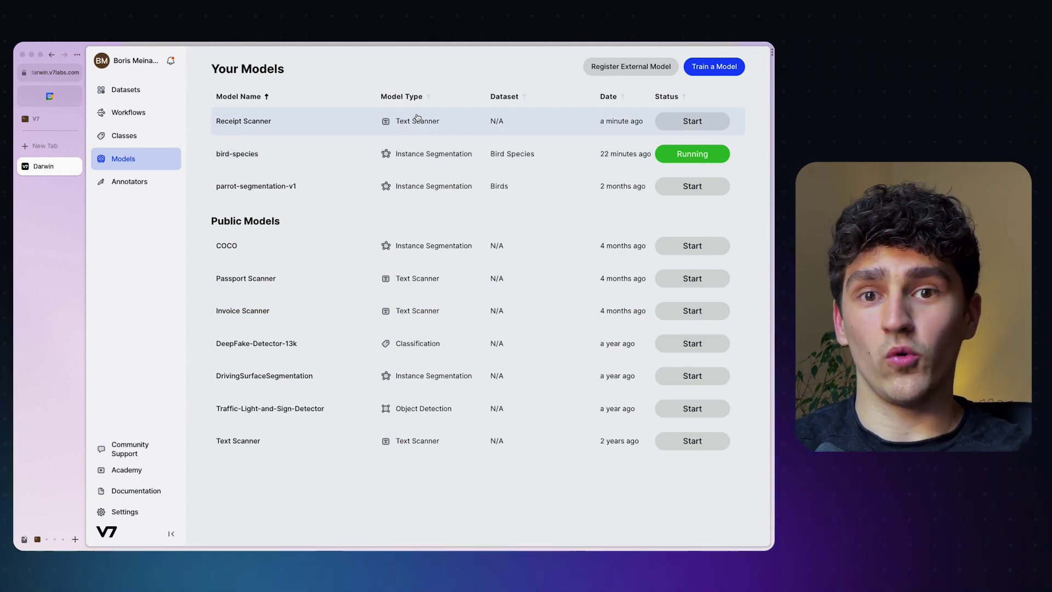
# Start the Receipt Scanner model with a minimum and maximum of 1 server and Stop when Idle enabled
pyautogui.click(691, 123)
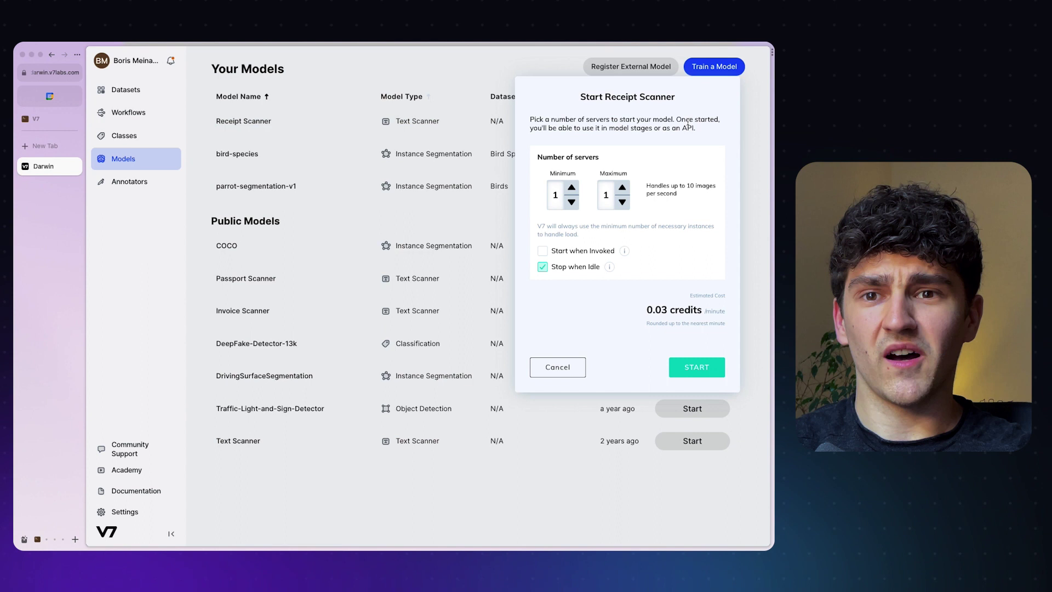
pyautogui.click(692, 367)
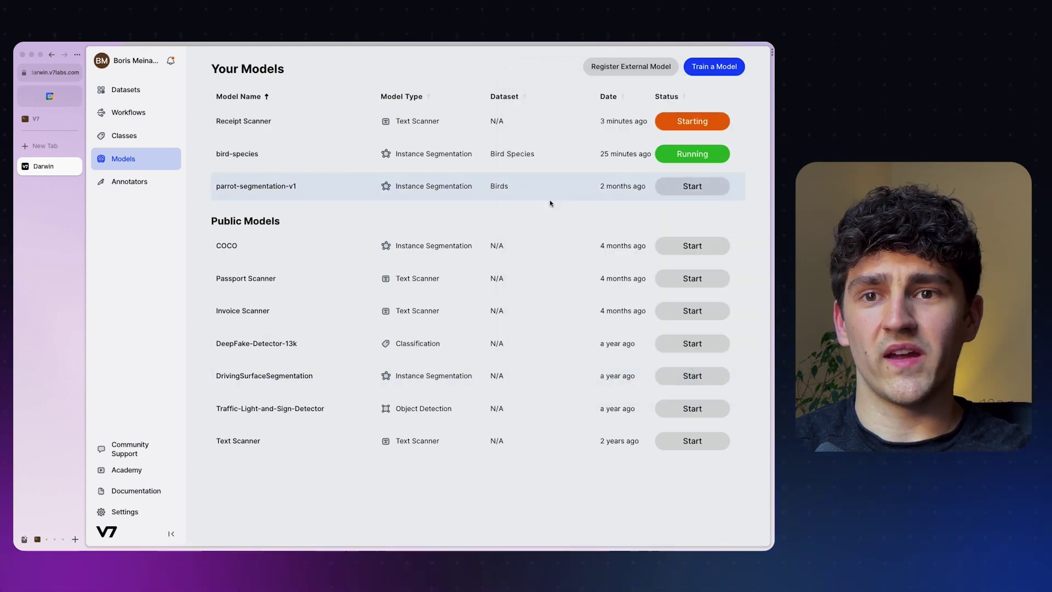